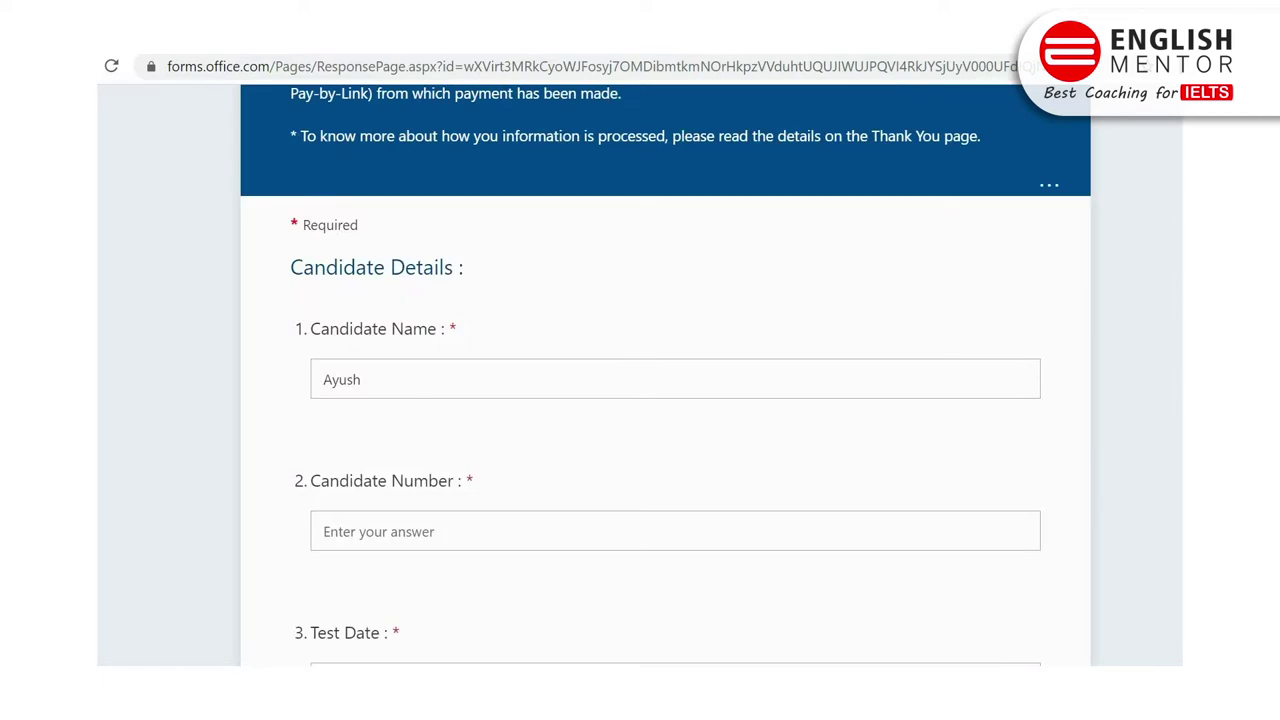
Step: Replace the Candidate Name with the candidate's full name and enter the candidate number
scroll(666, 376, down, 1)
scroll(666, 376, down, 1)
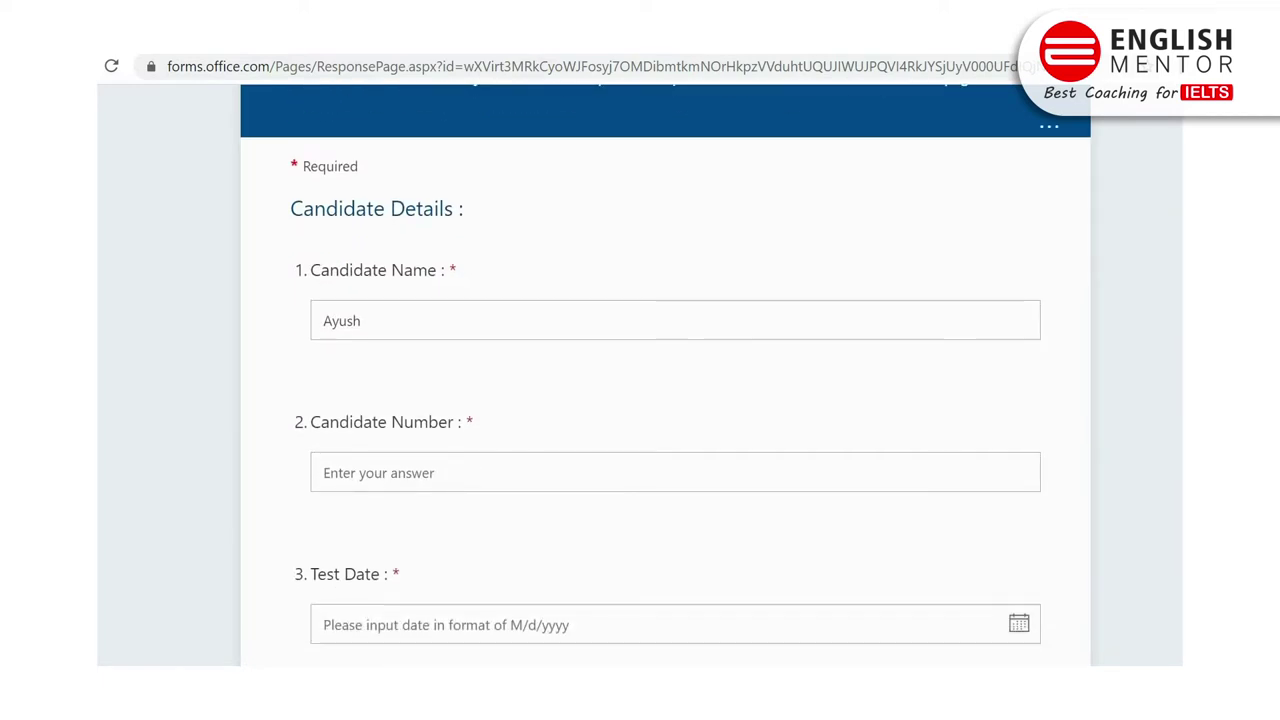
click(543, 289)
key(BackSpace)
key(BackSpace)
key(BackSpace)
key(BackSpace)
key(BackSpace)
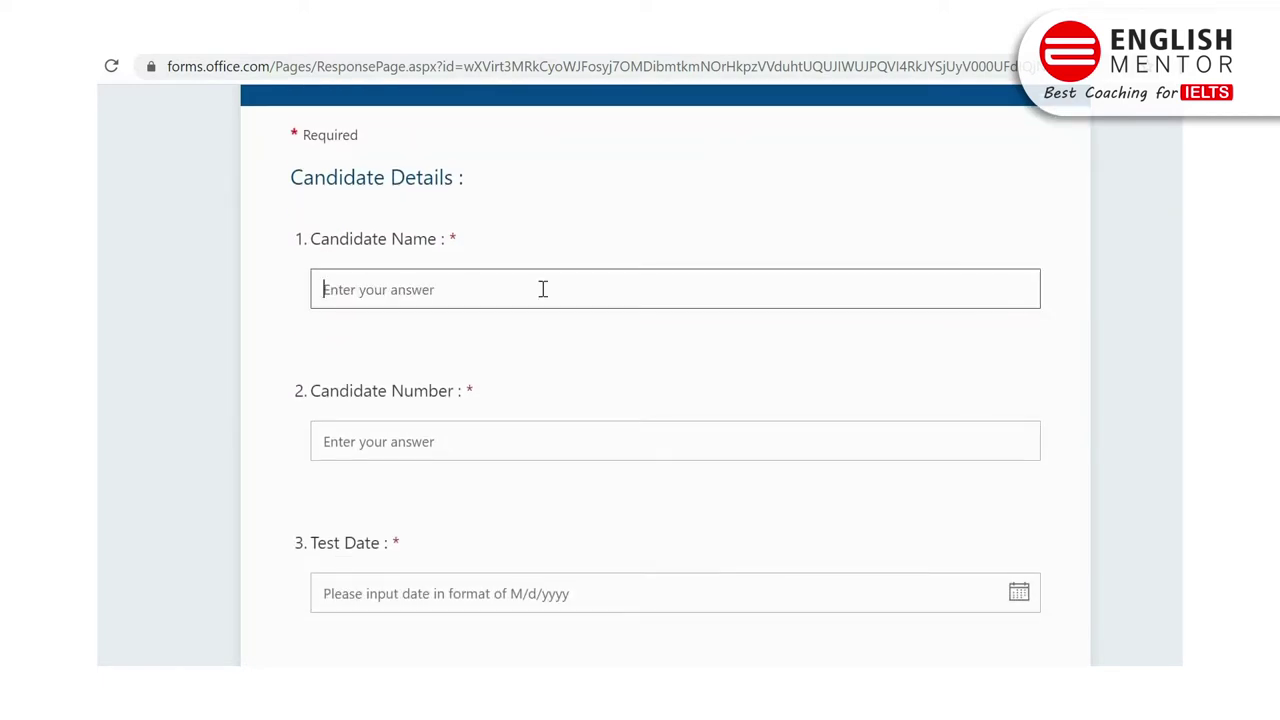
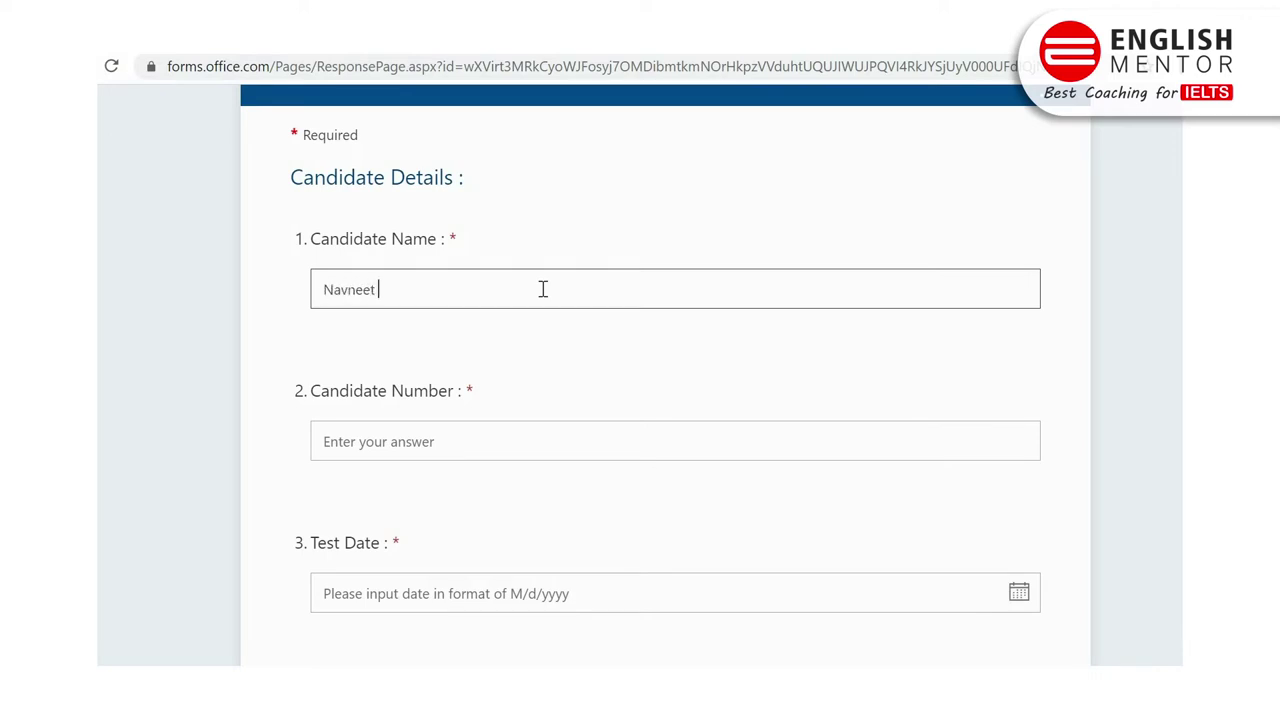
text(Kaur)
click(427, 443)
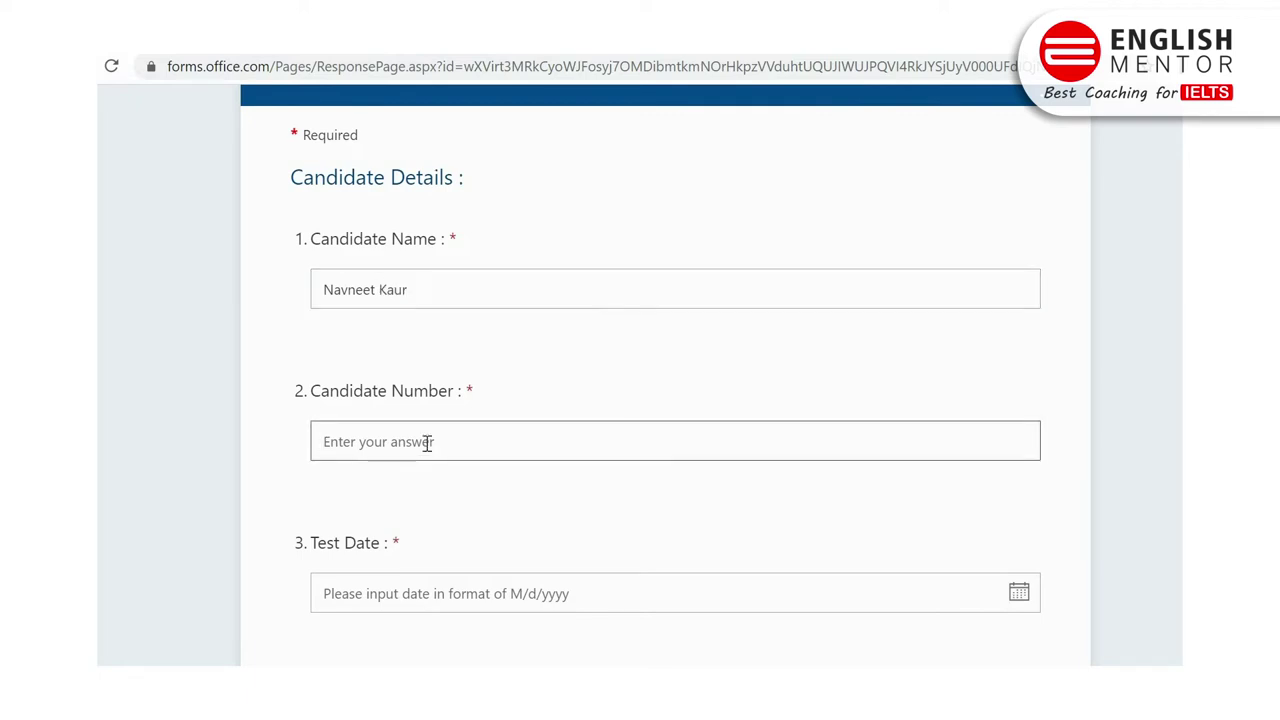
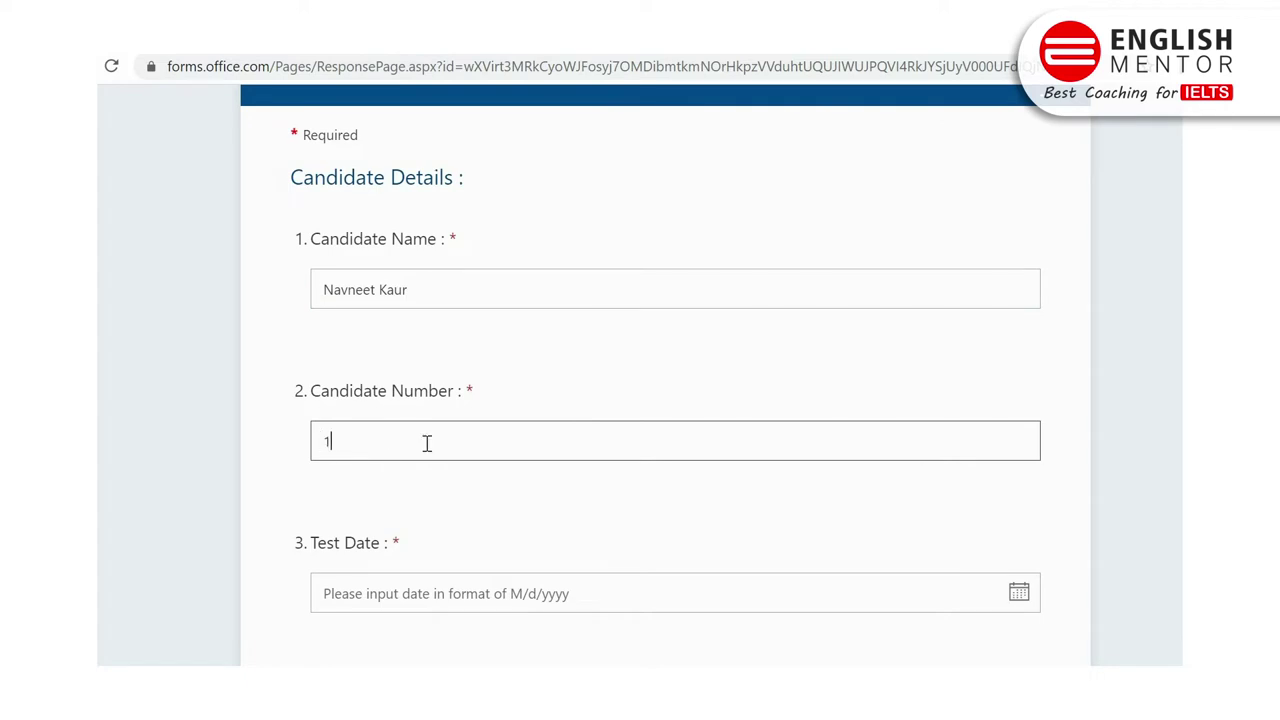
Step: Set the Test Date to 25 February 2021 and type the passport number
scroll(320, 343, down, 3)
click(355, 320)
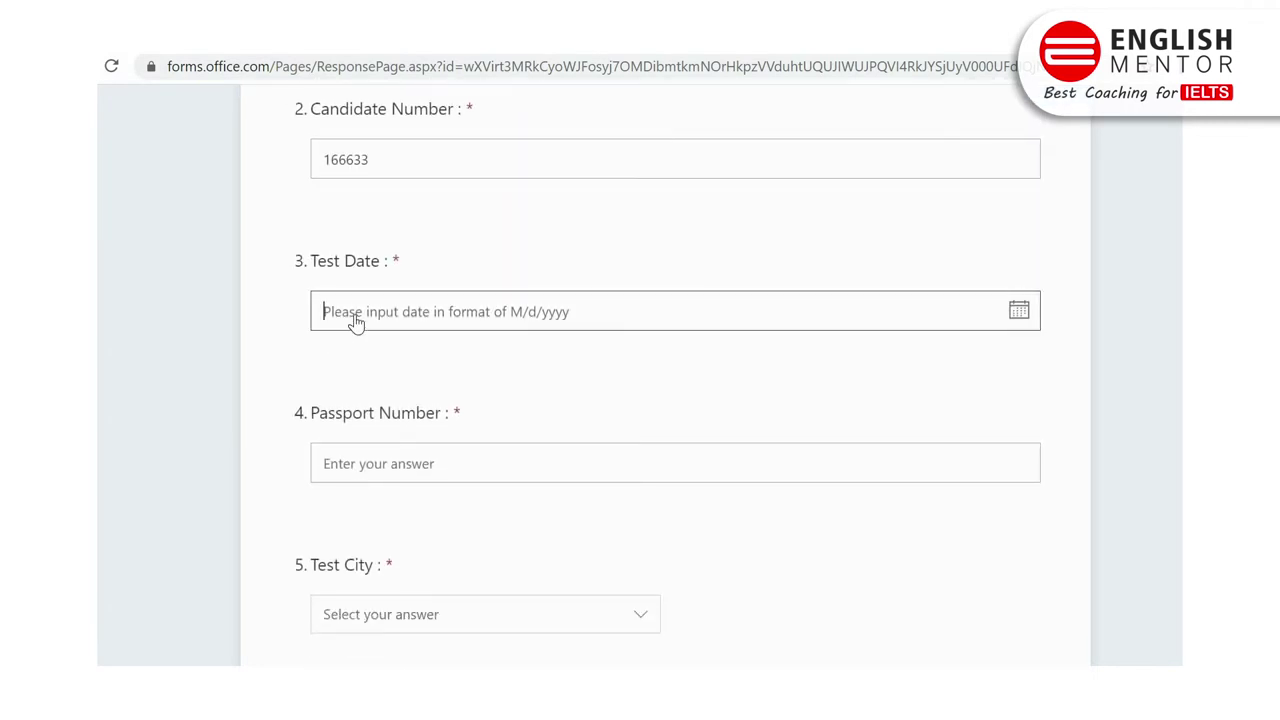
click(605, 510)
click(345, 357)
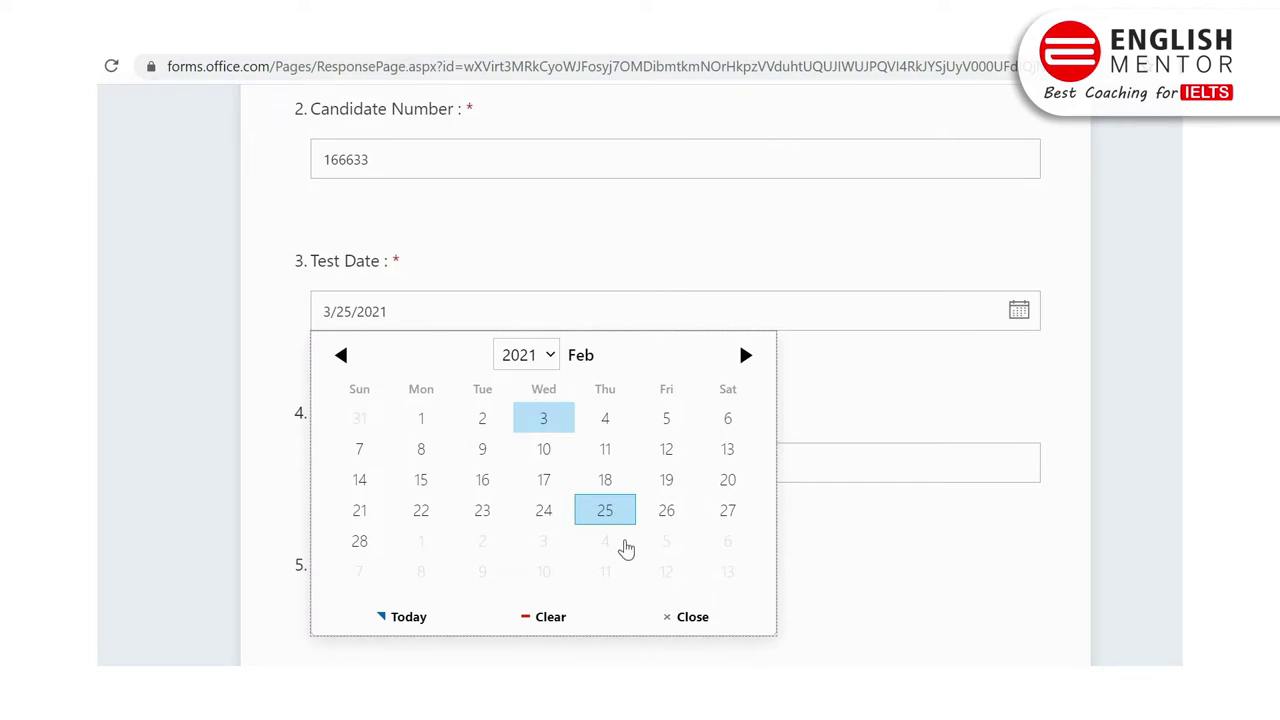
click(607, 510)
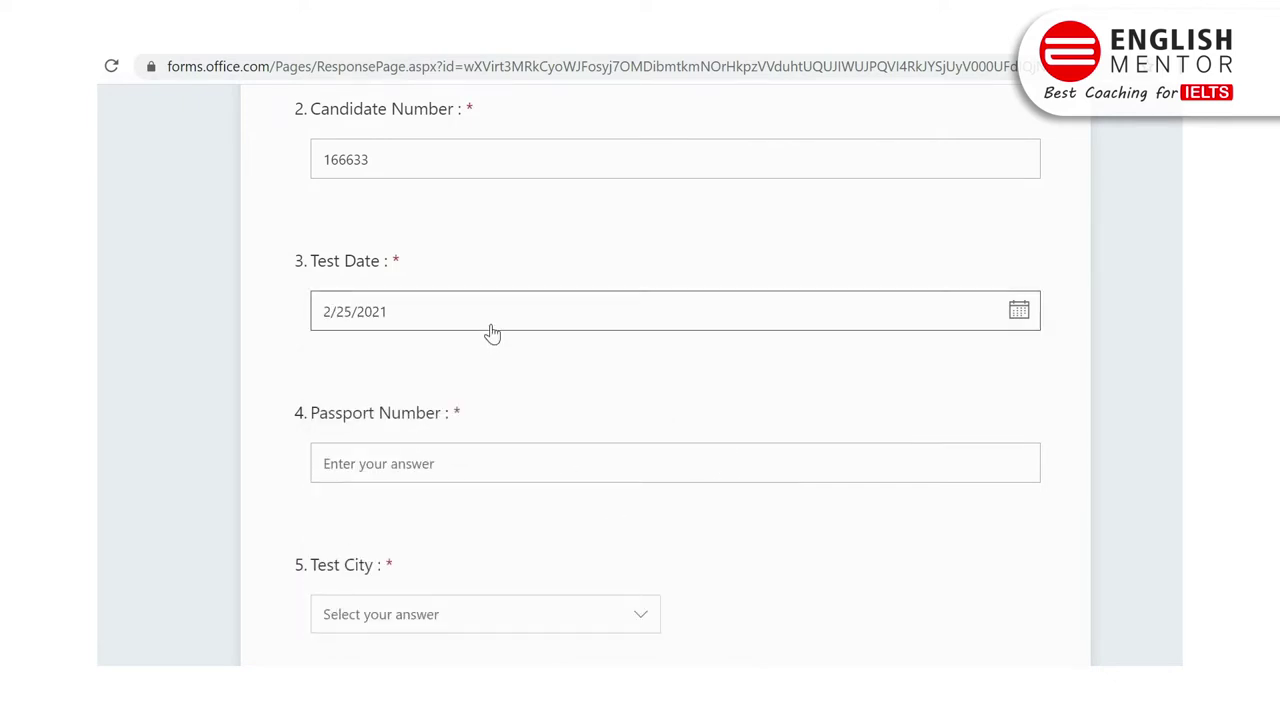
click(414, 446)
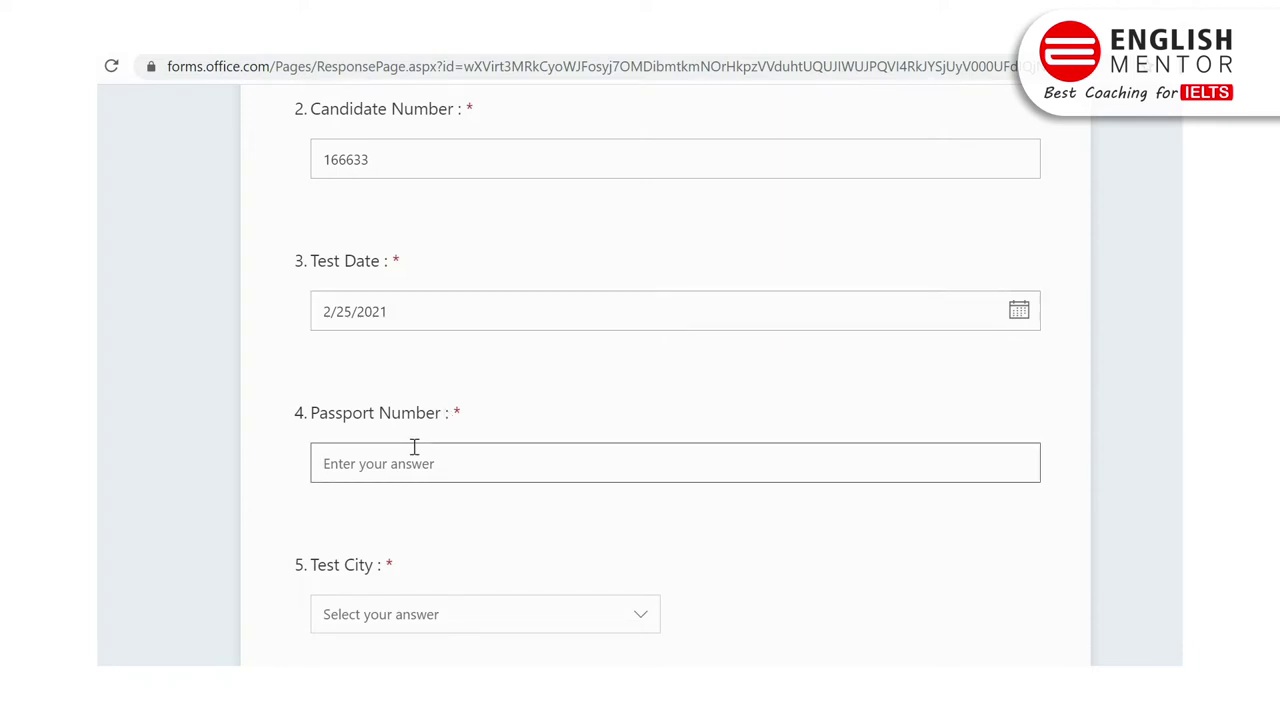
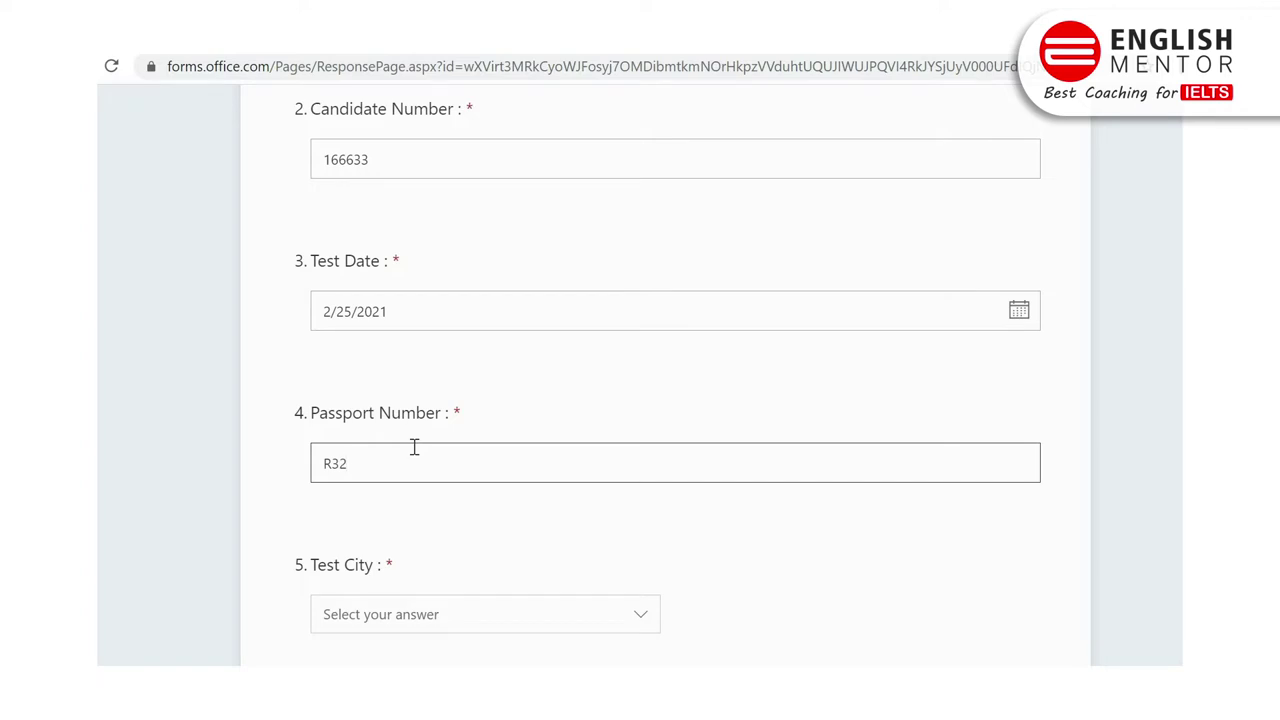
Step: Choose Bathinda as the test city and type the candidate's postal address
scroll(640, 400, down, 3)
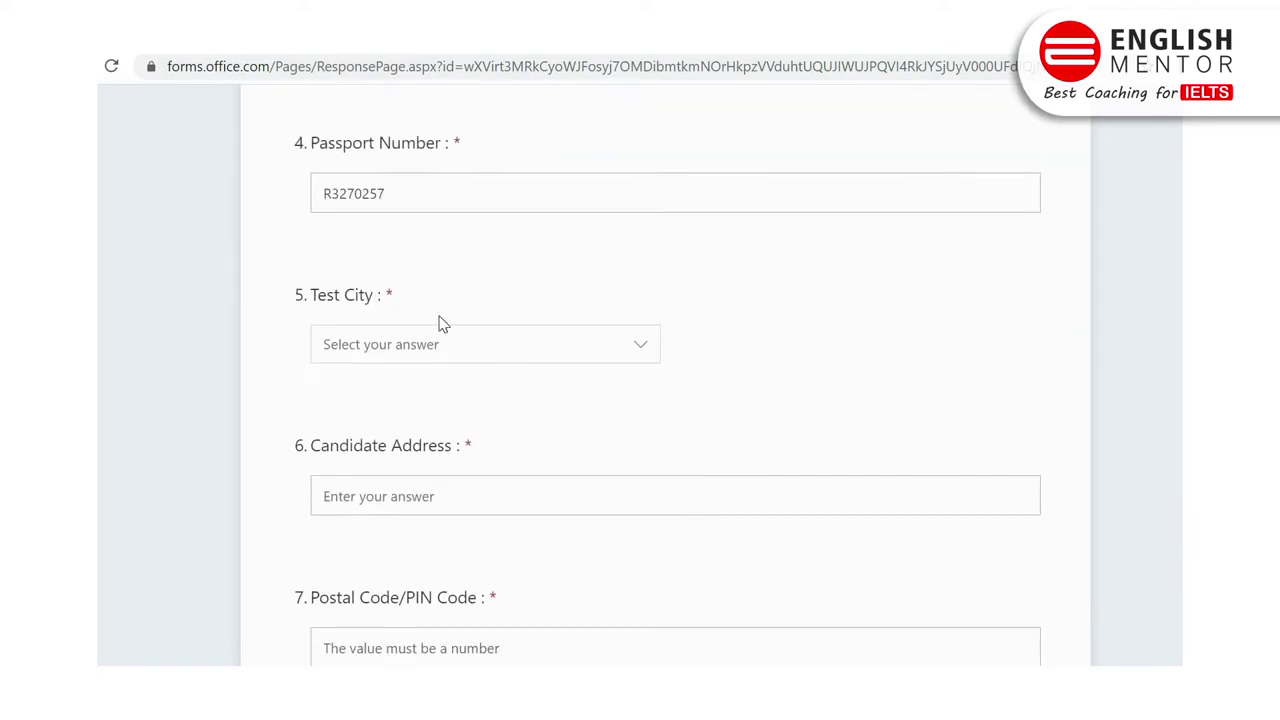
click(443, 348)
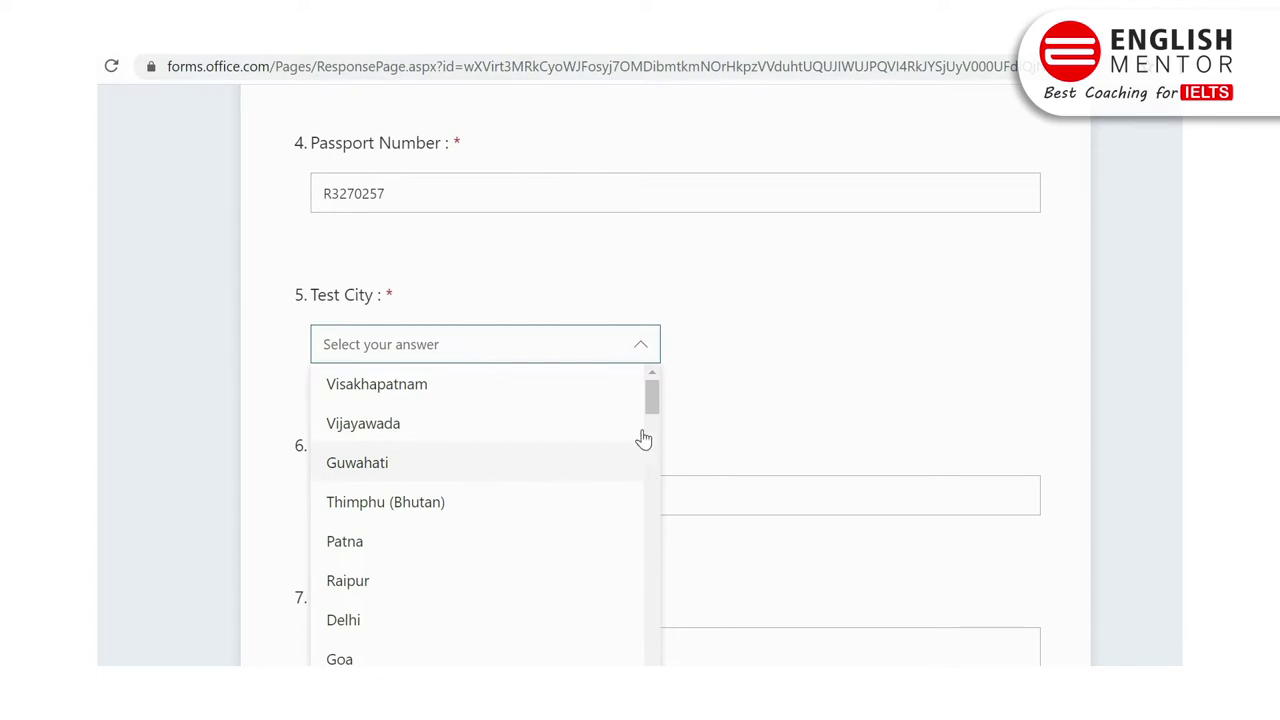
scroll(652, 470, down, 2)
scroll(652, 500, down, 8)
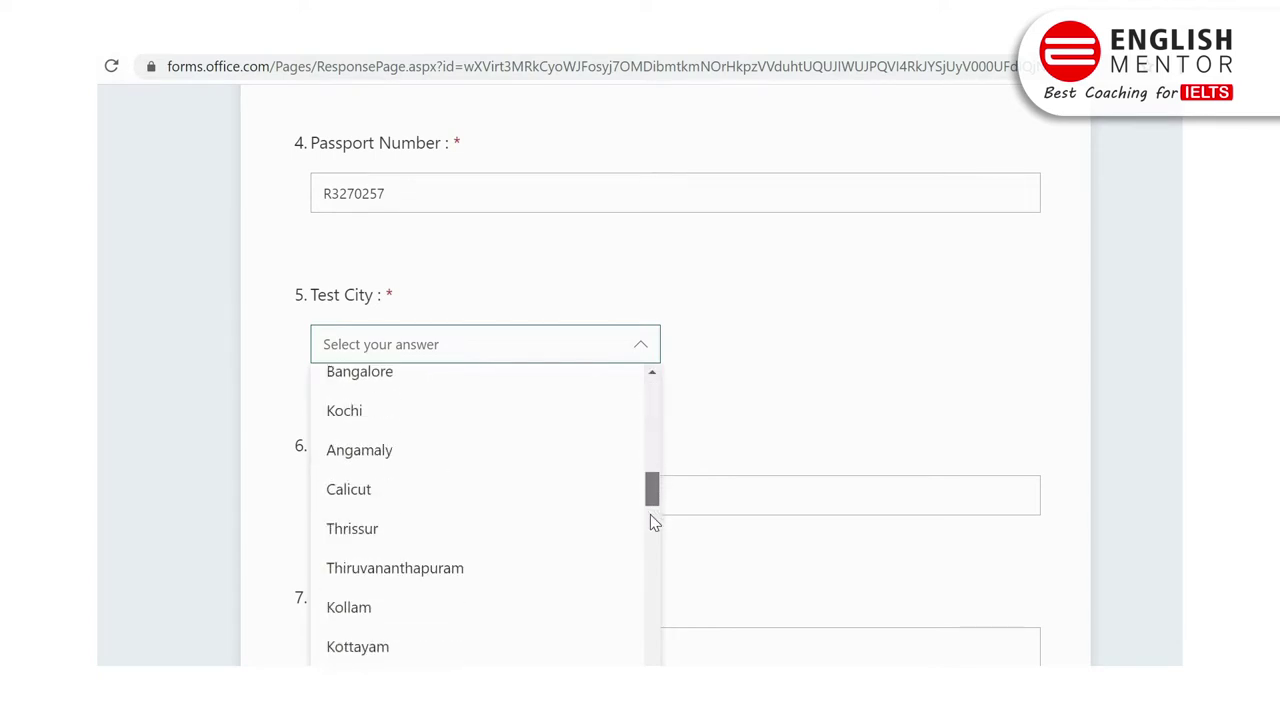
scroll(651, 568, down, 5)
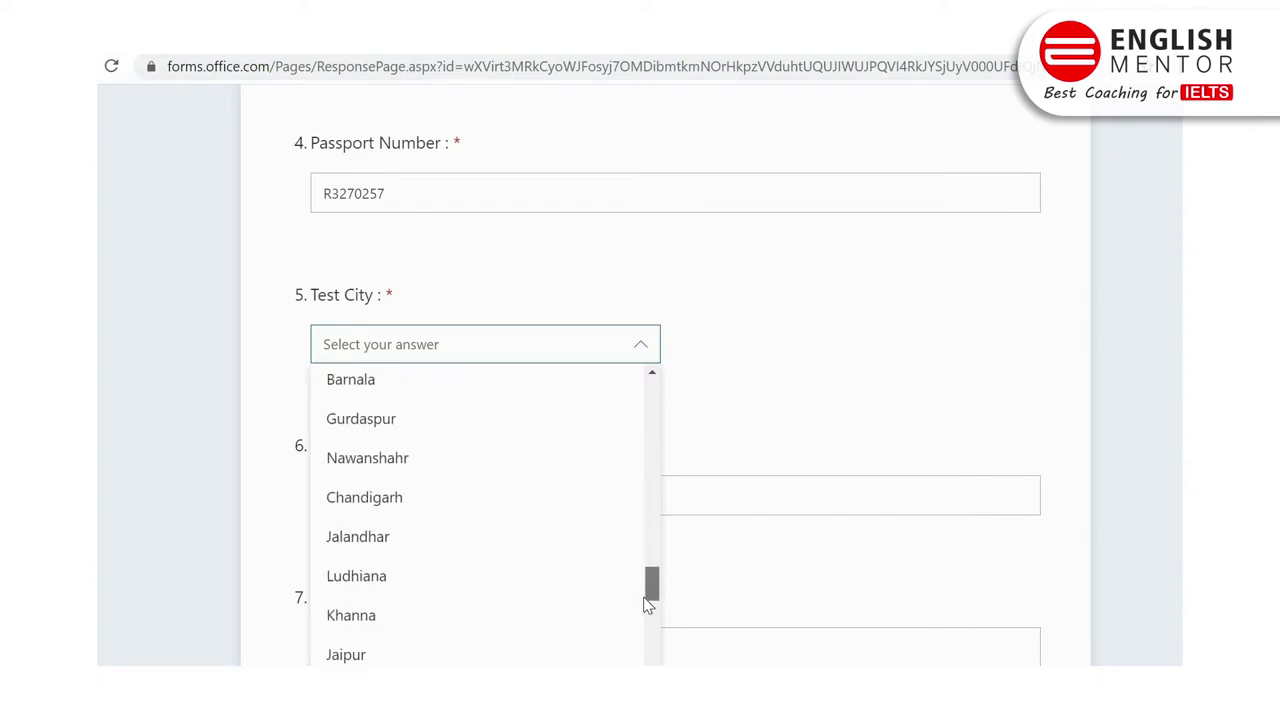
scroll(645, 625, up, 5)
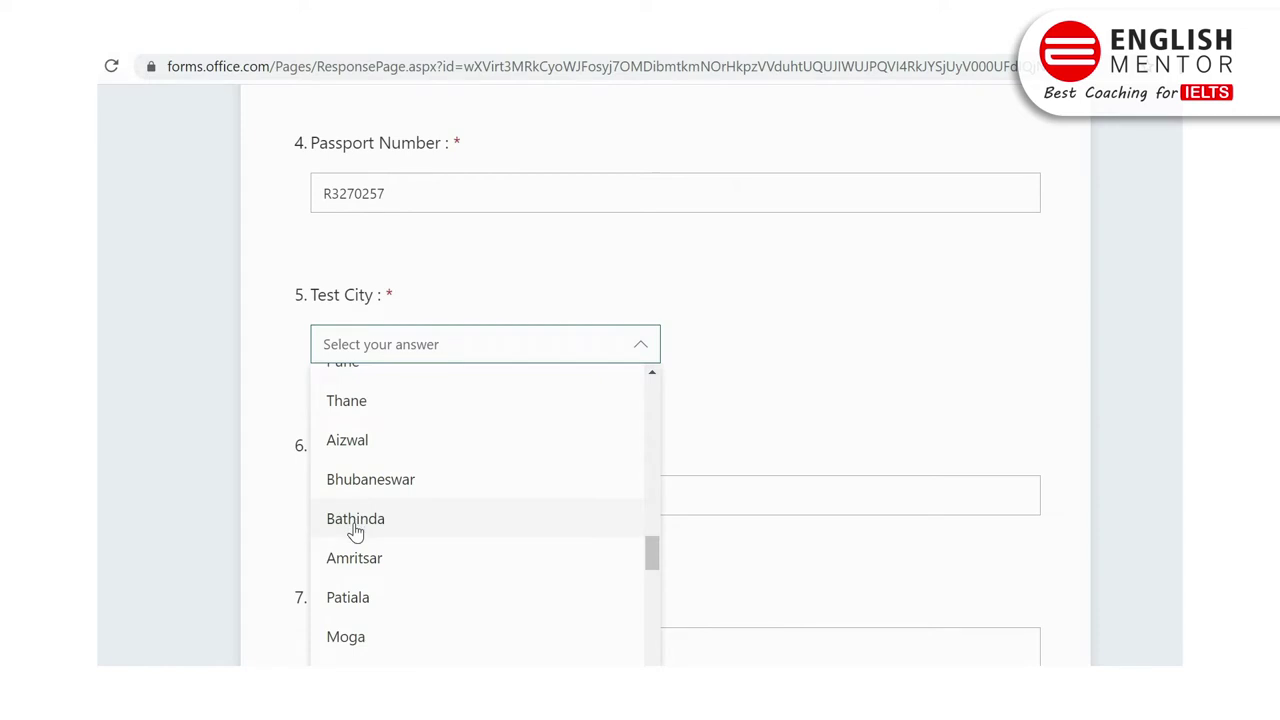
click(352, 530)
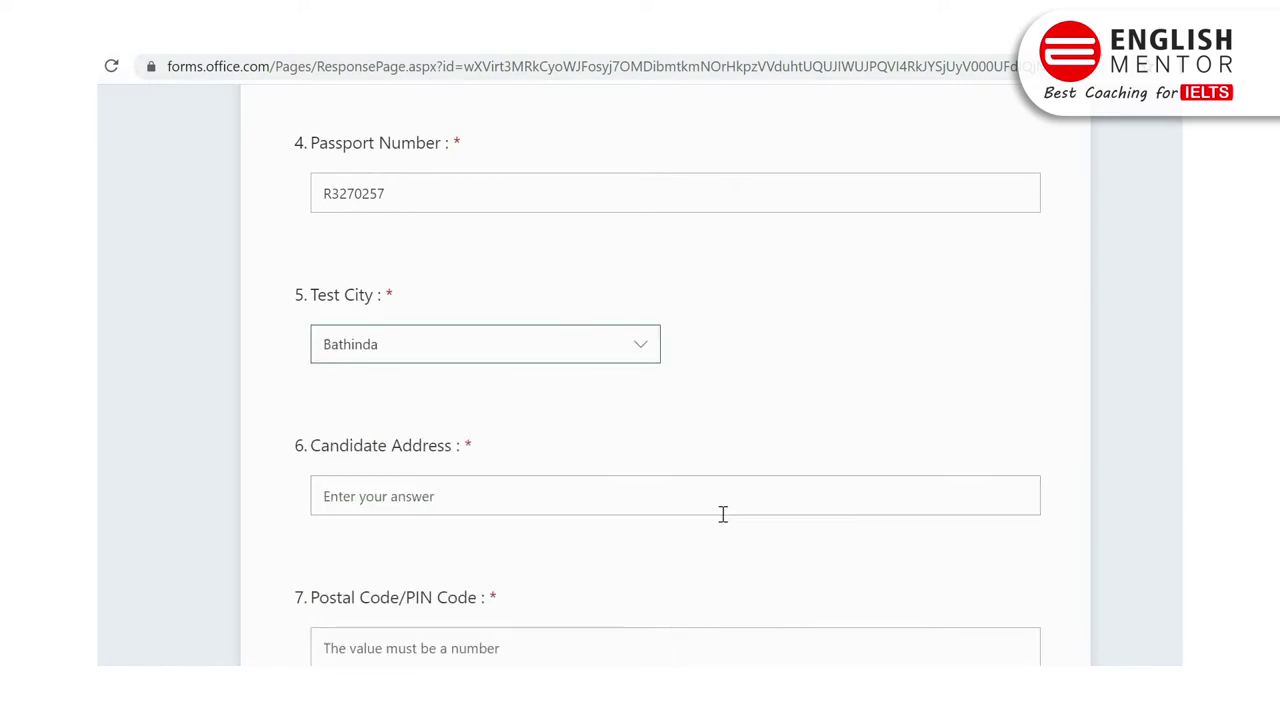
click(651, 499)
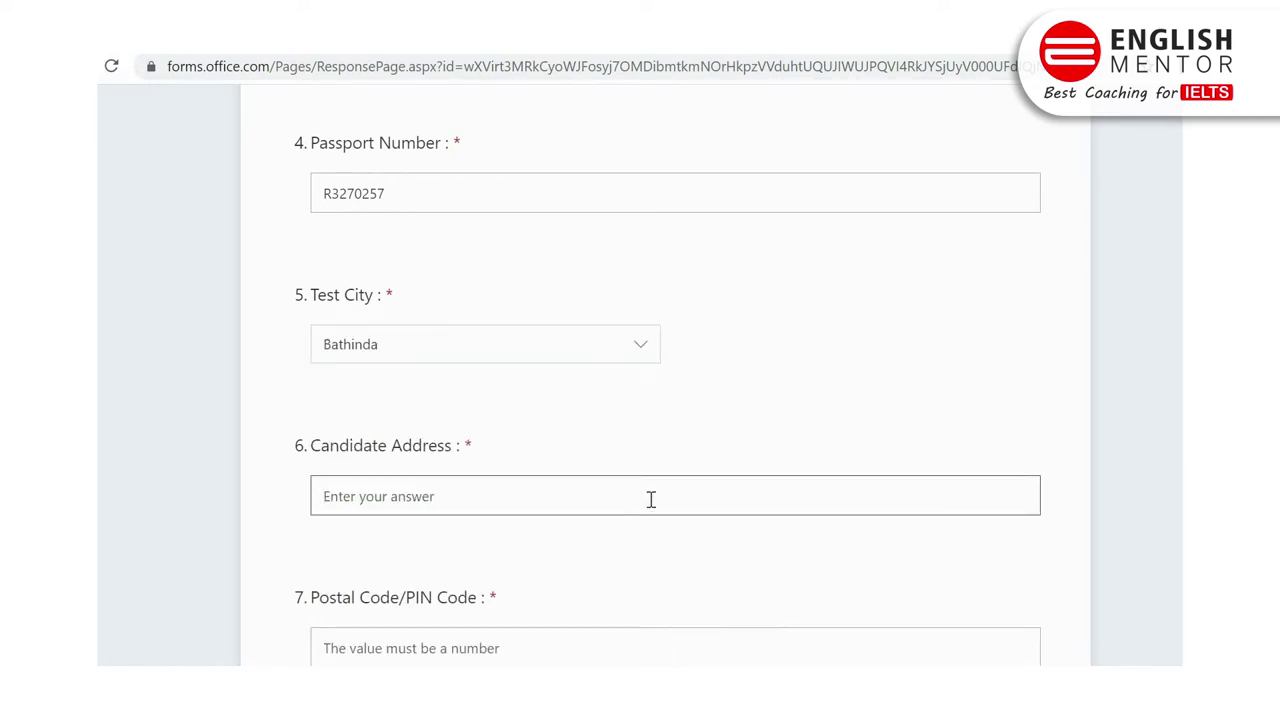
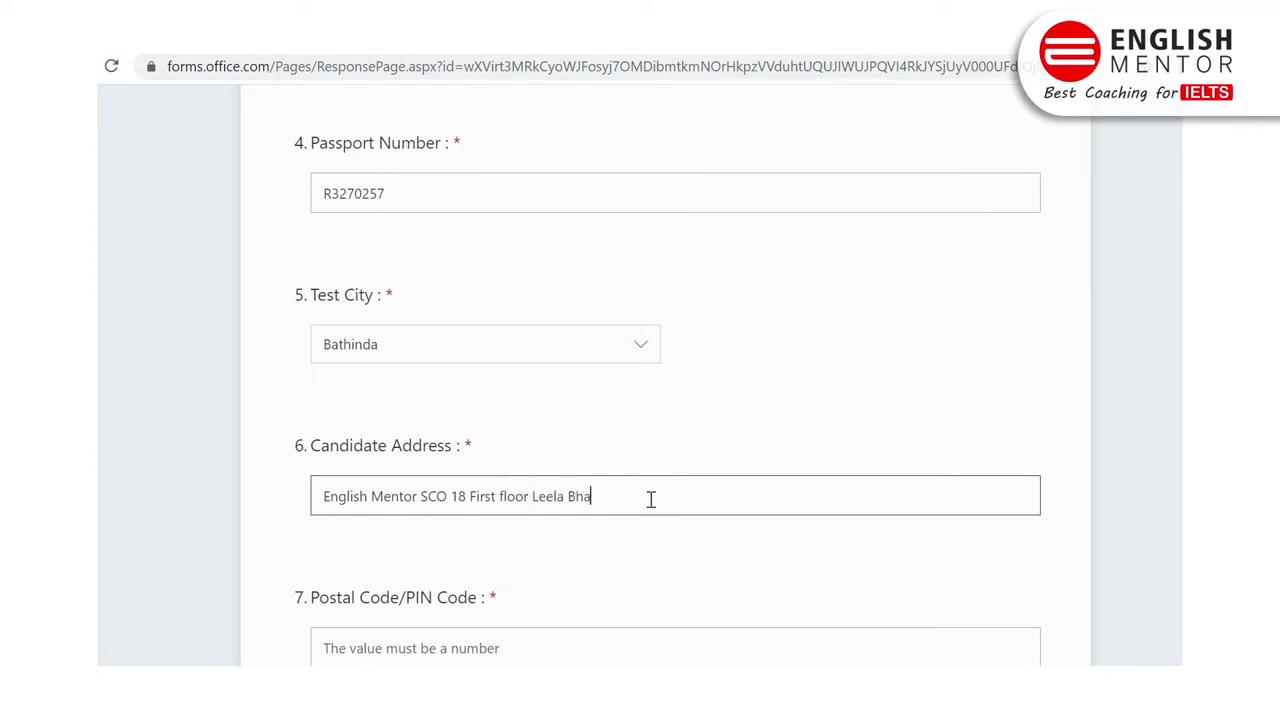
Step: Finish the address and enter the candidate's Postal Code/PIN Code
click(1166, 477)
scroll(1166, 477, down, 1)
scroll(846, 491, down, 1)
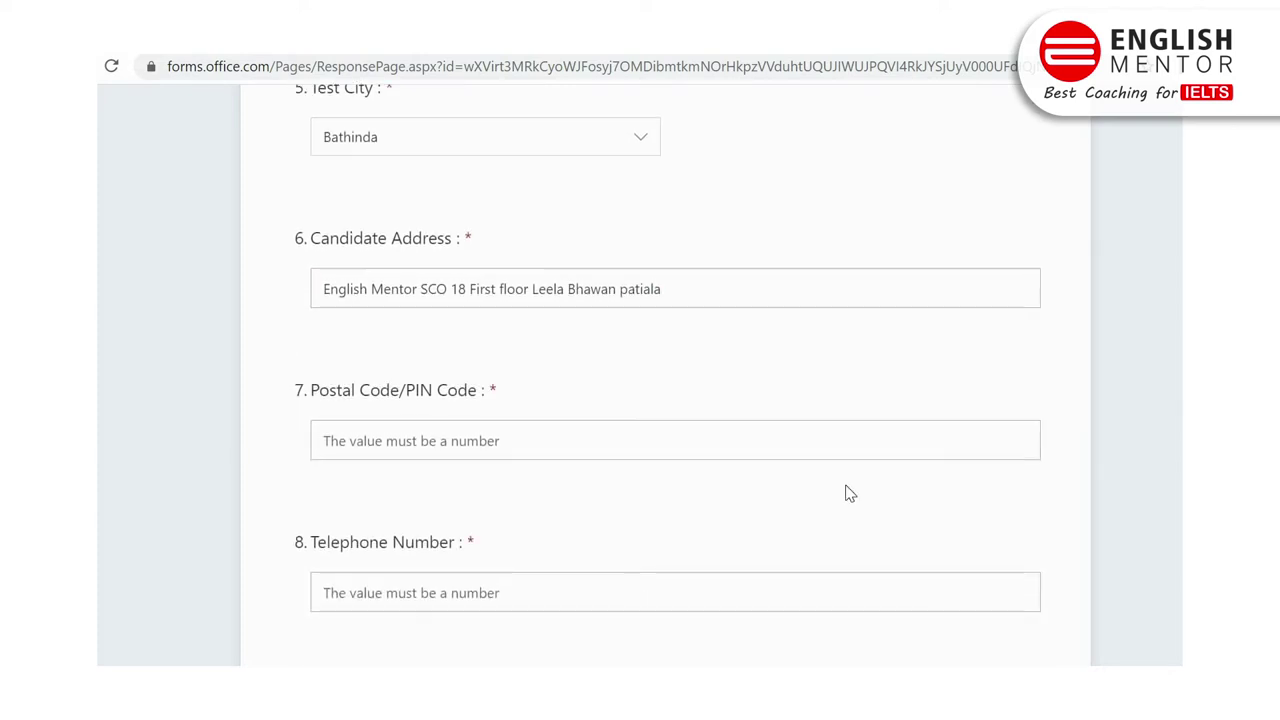
click(511, 443)
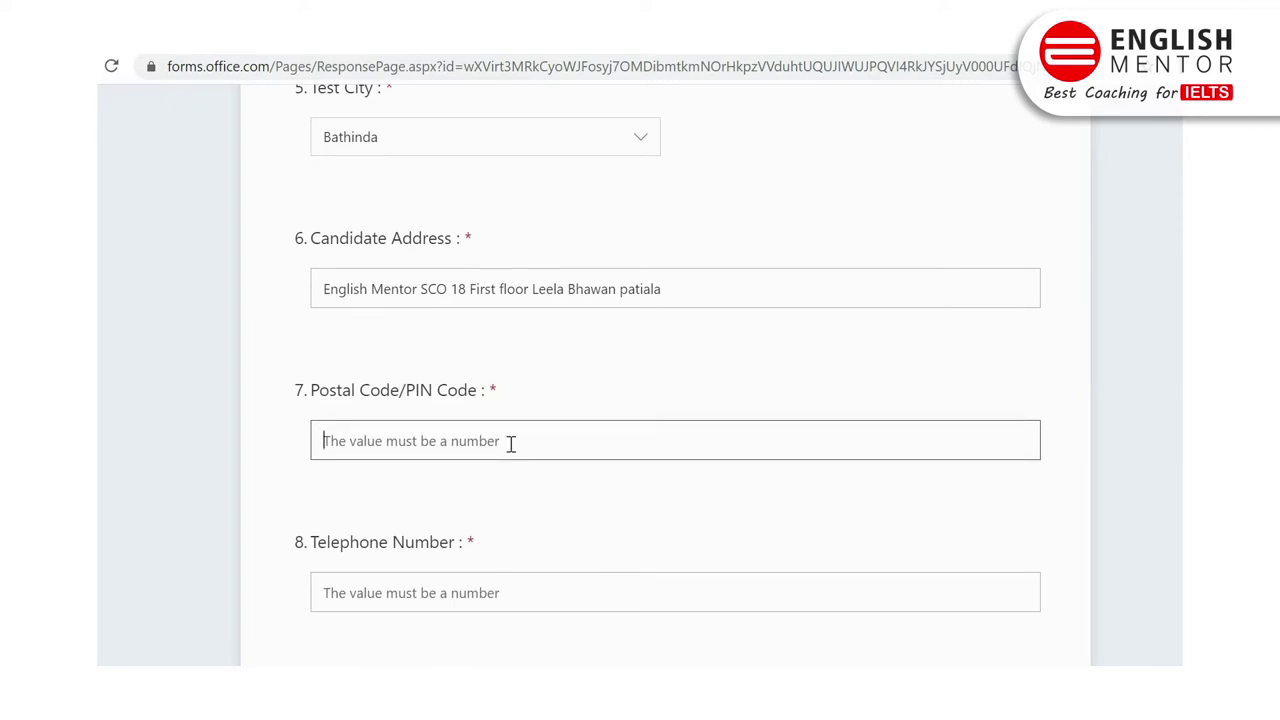
text(147001)
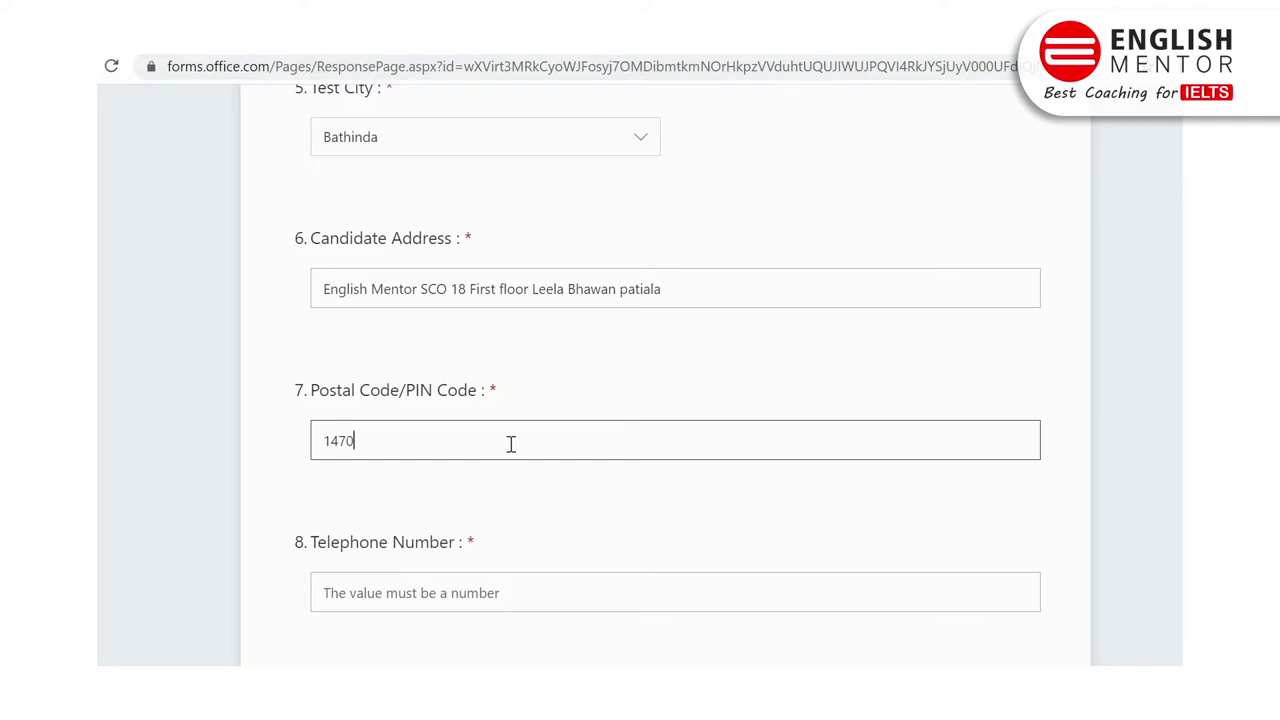
Step: Fill in the candidate's telephone number and contact e-mail address
click(449, 588)
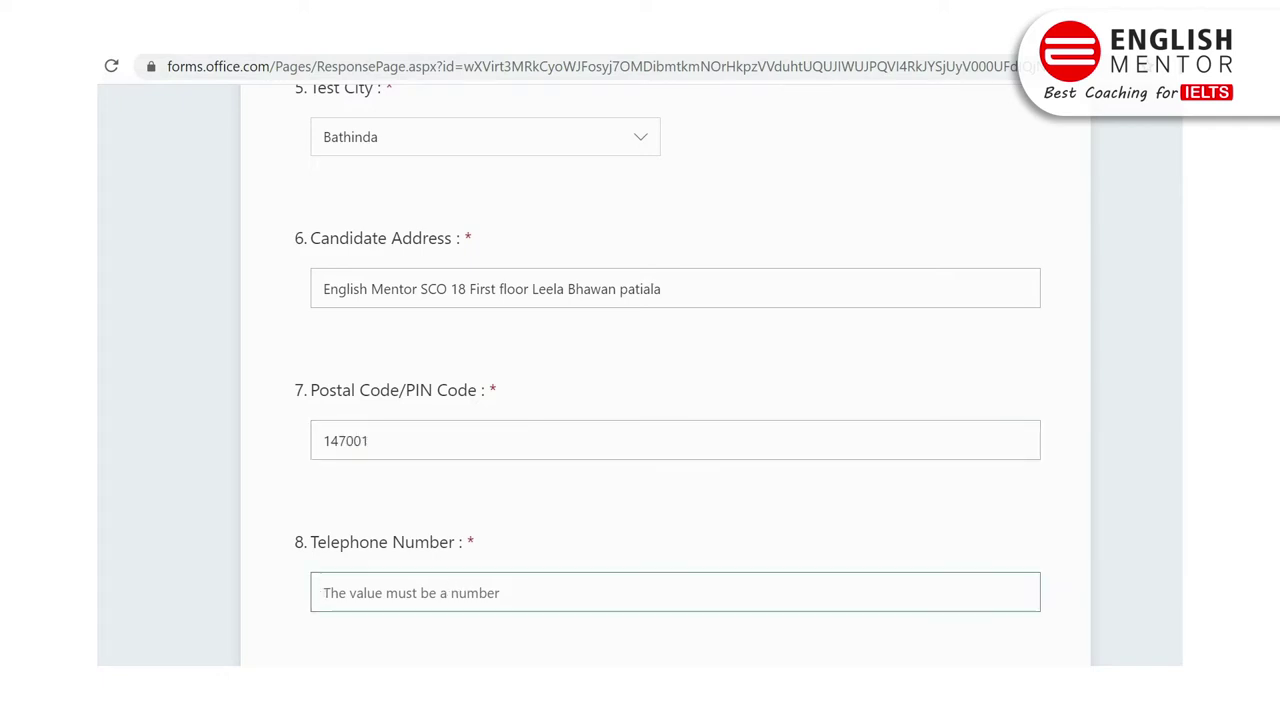
scroll(568, 386, down, 2)
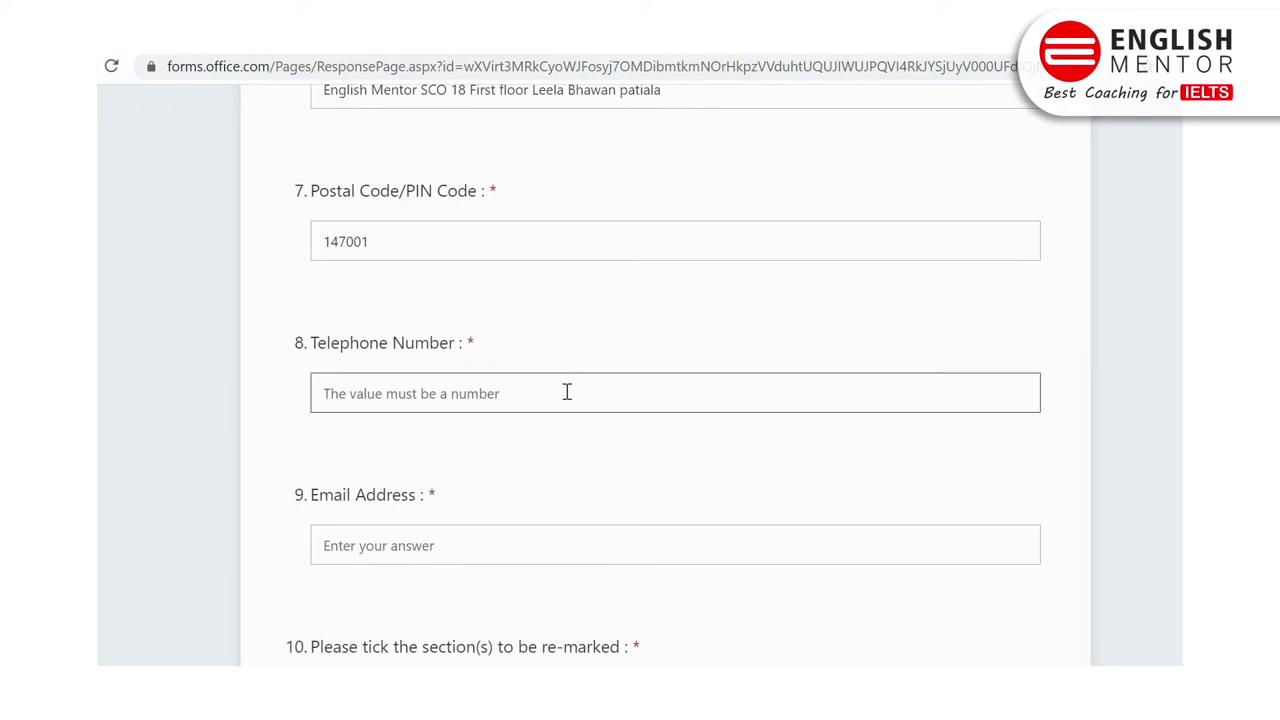
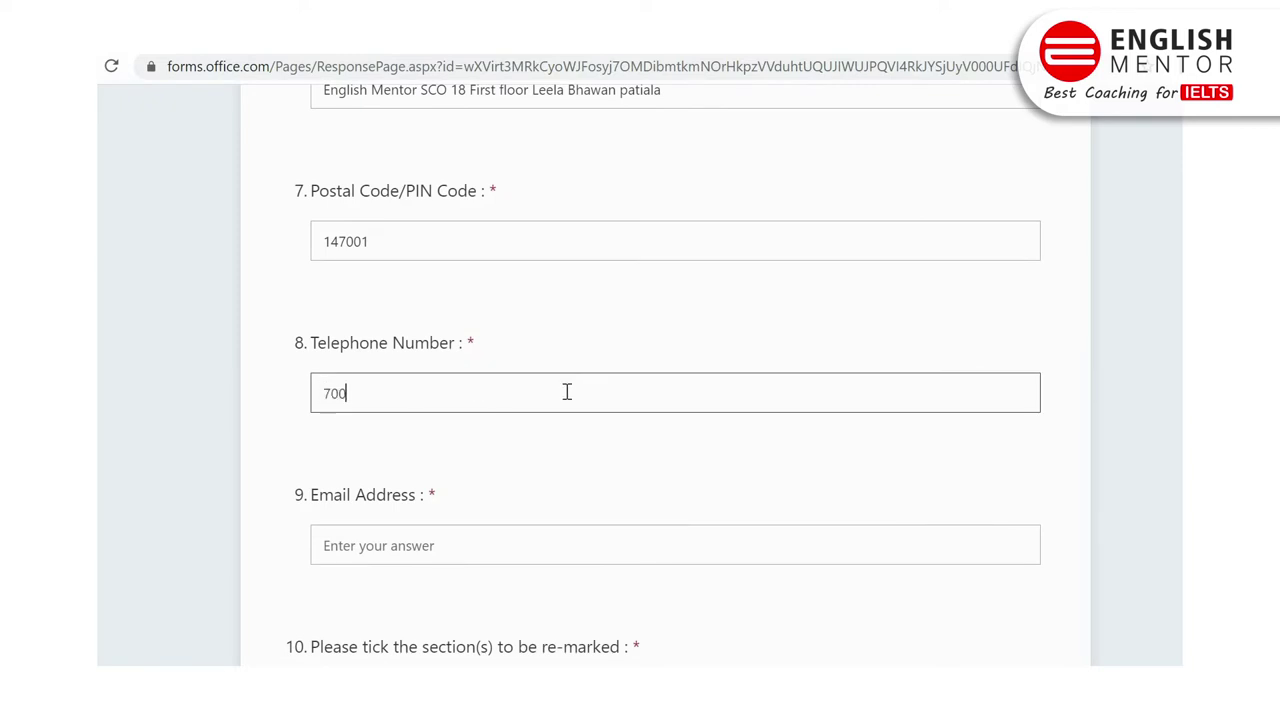
click(461, 547)
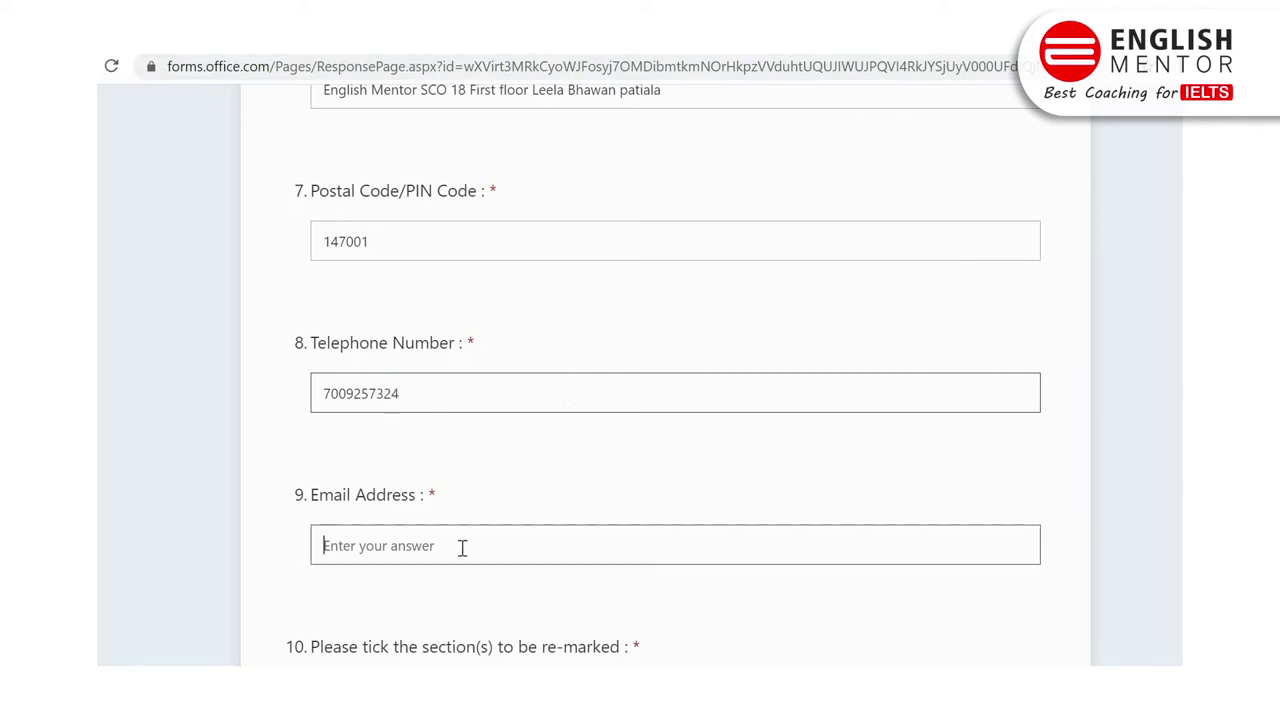
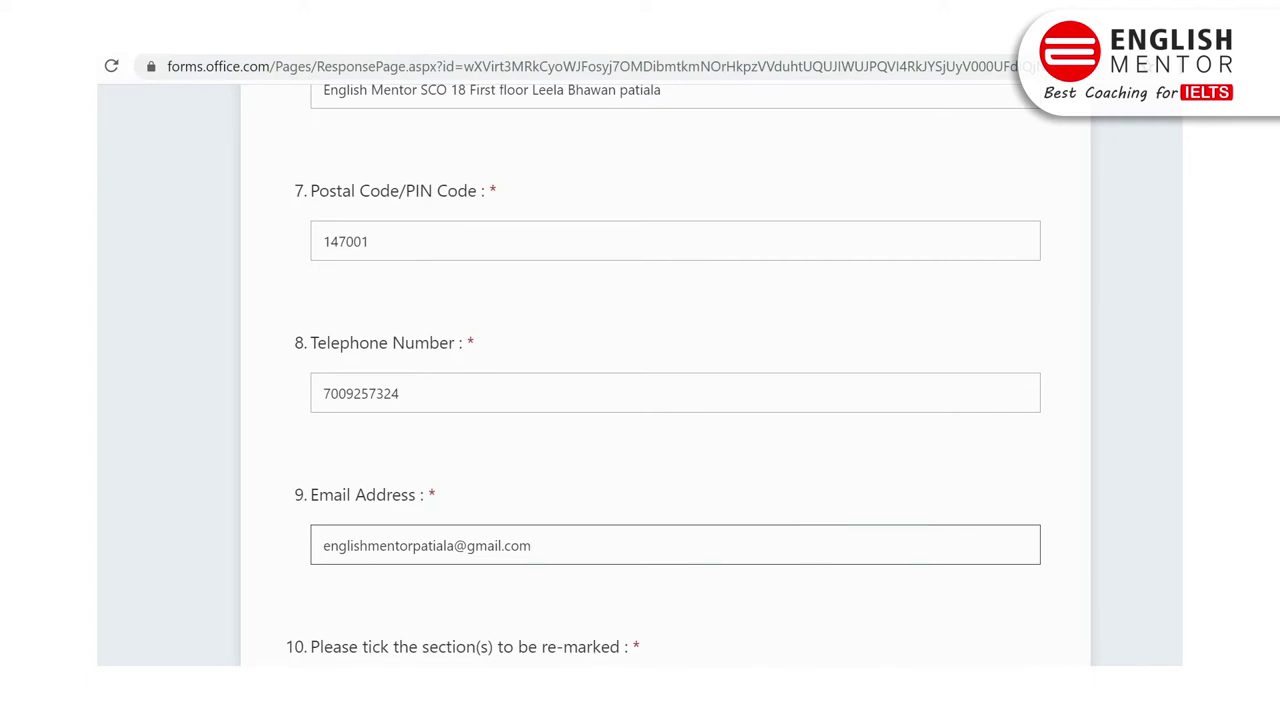
scroll(640, 400, down, 3)
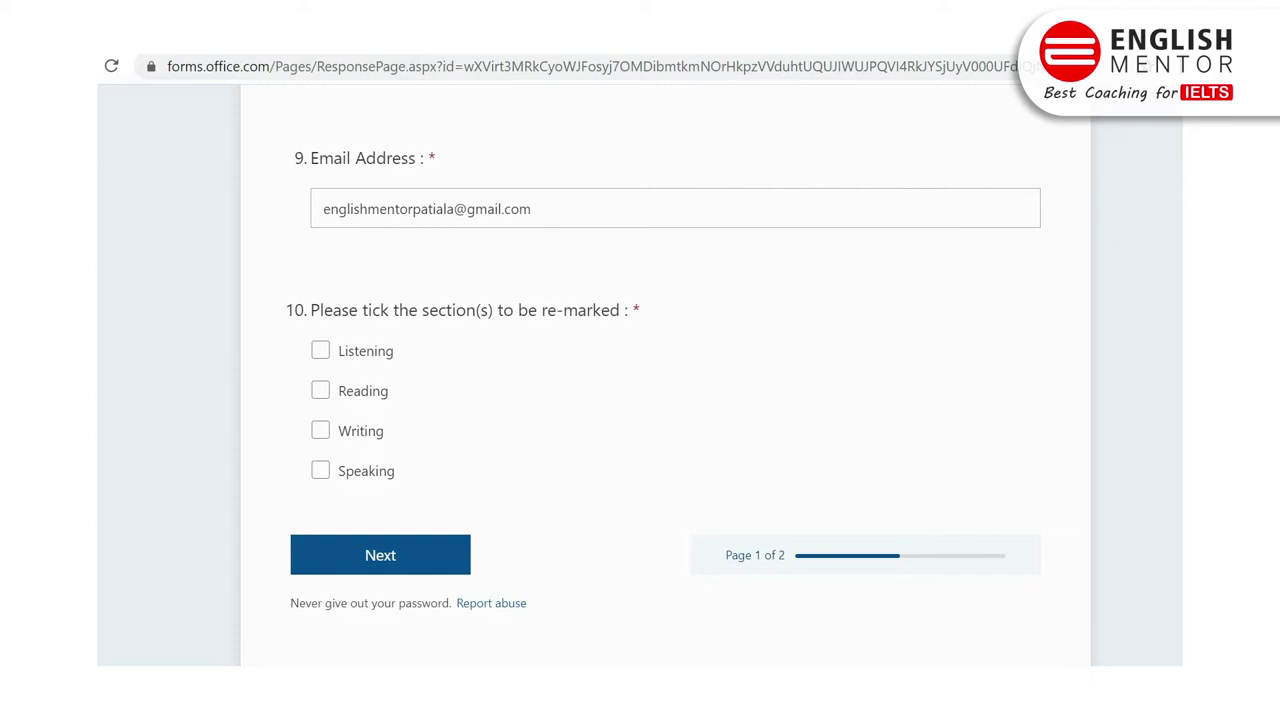
Step: Tick Writing and Speaking for re-marking and continue to the disclaimer page
click(336, 438)
click(321, 474)
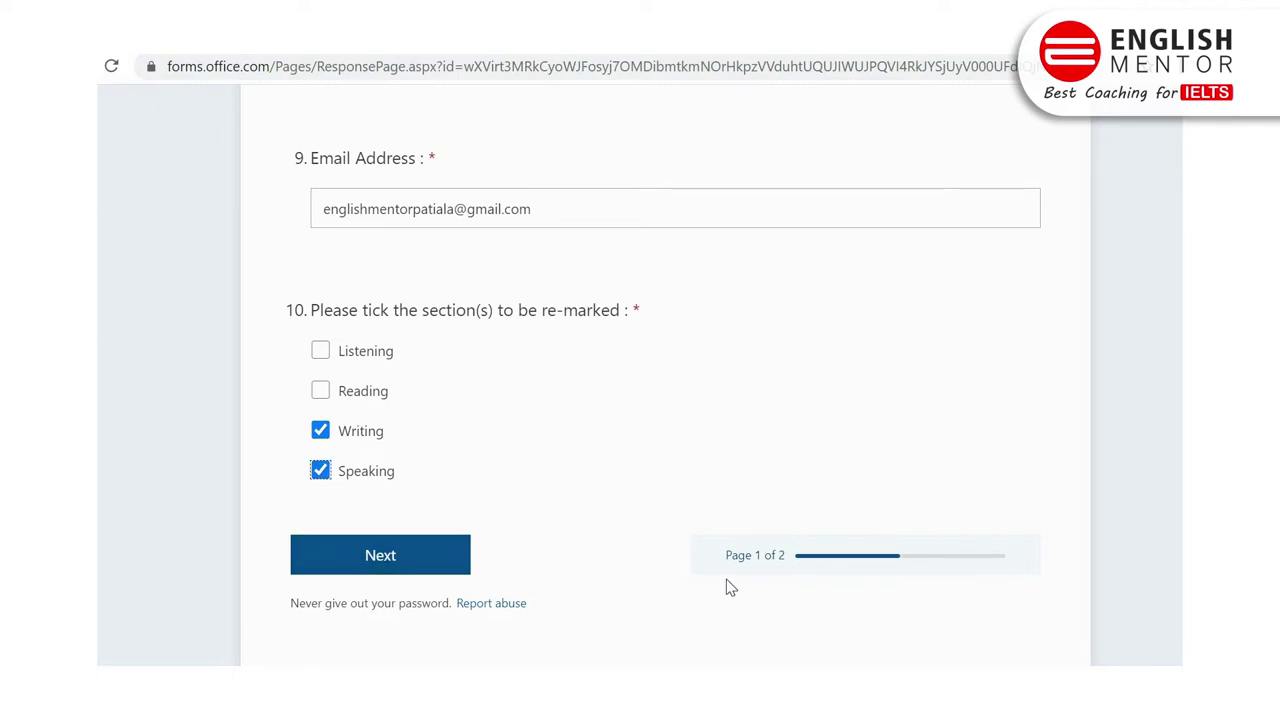
click(410, 556)
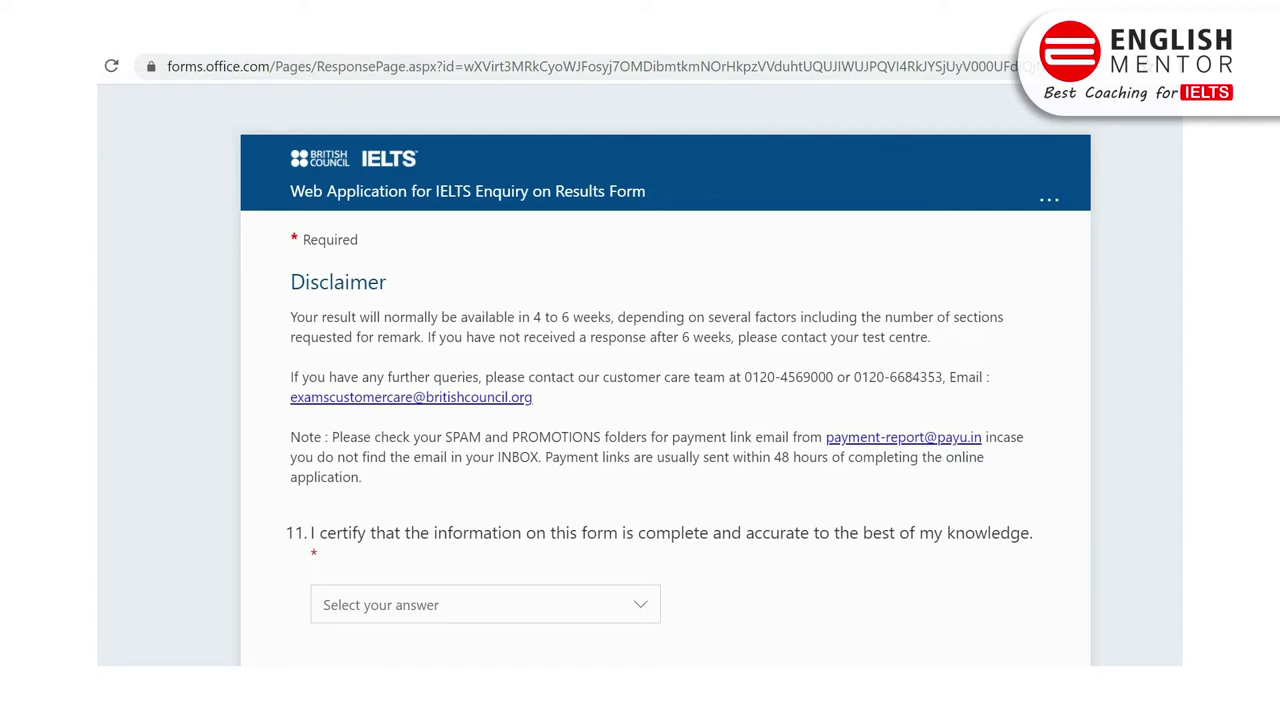
Step: Answer 'Yes I certify' to the certification question and submit the enquiry
scroll(335, 338, down, 1)
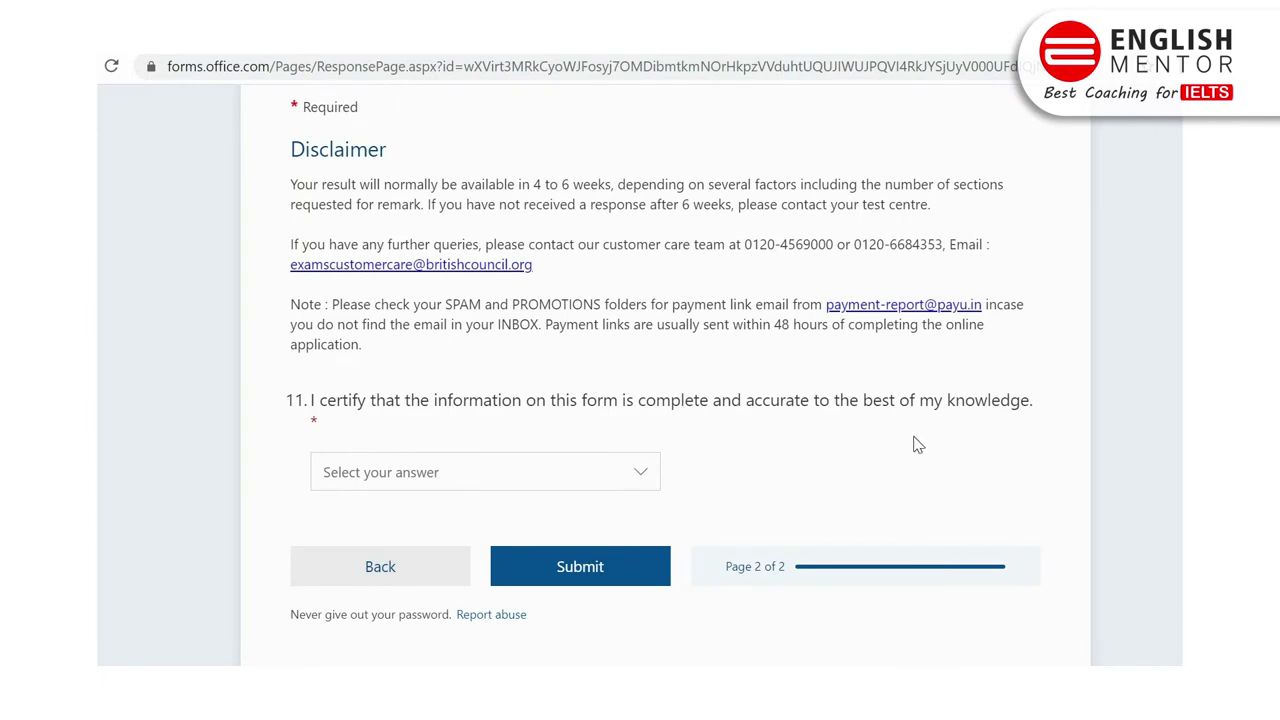
click(491, 478)
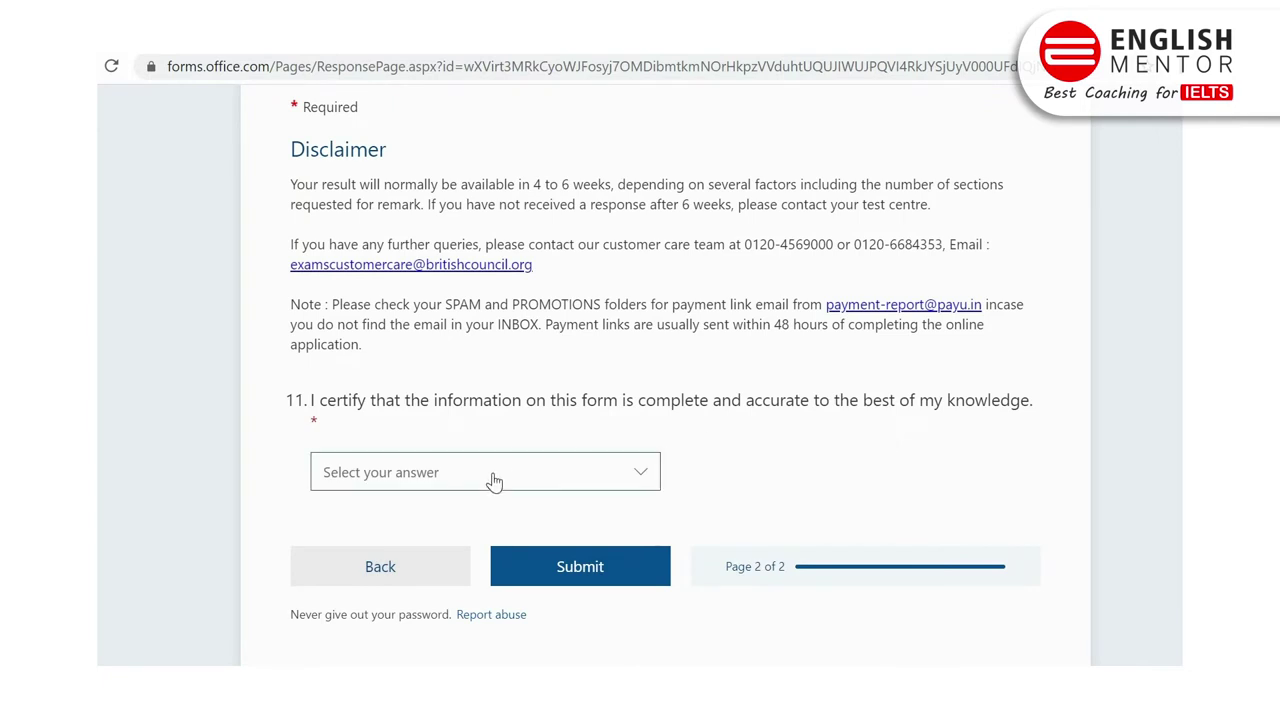
click(396, 513)
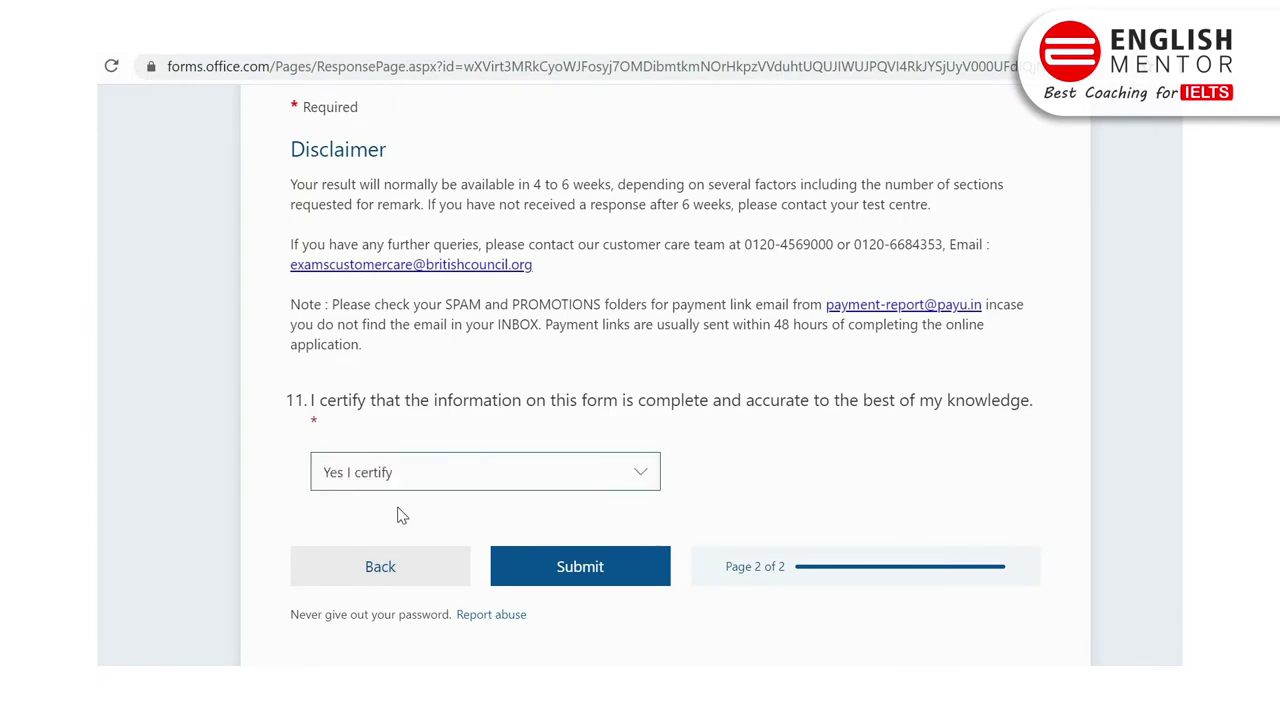
click(606, 579)
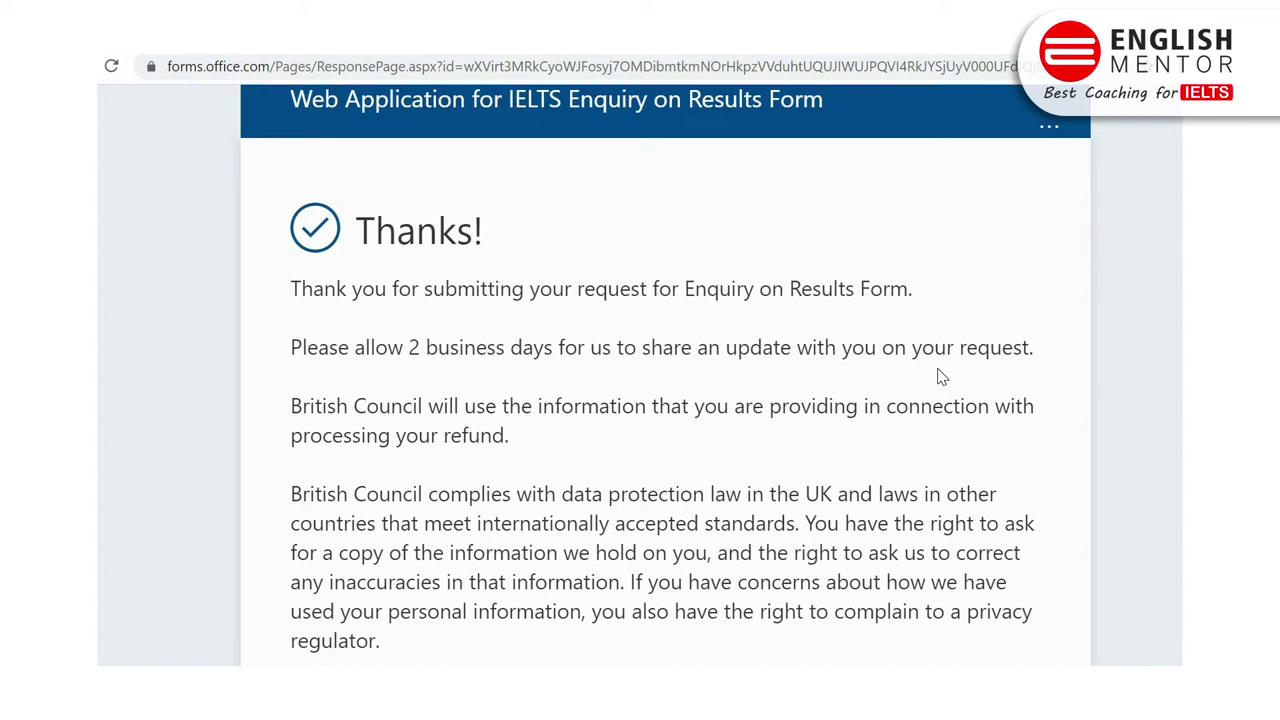
Step: Scroll back up the Thanks! confirmation page after submitting
scroll(940, 376, up, 1)
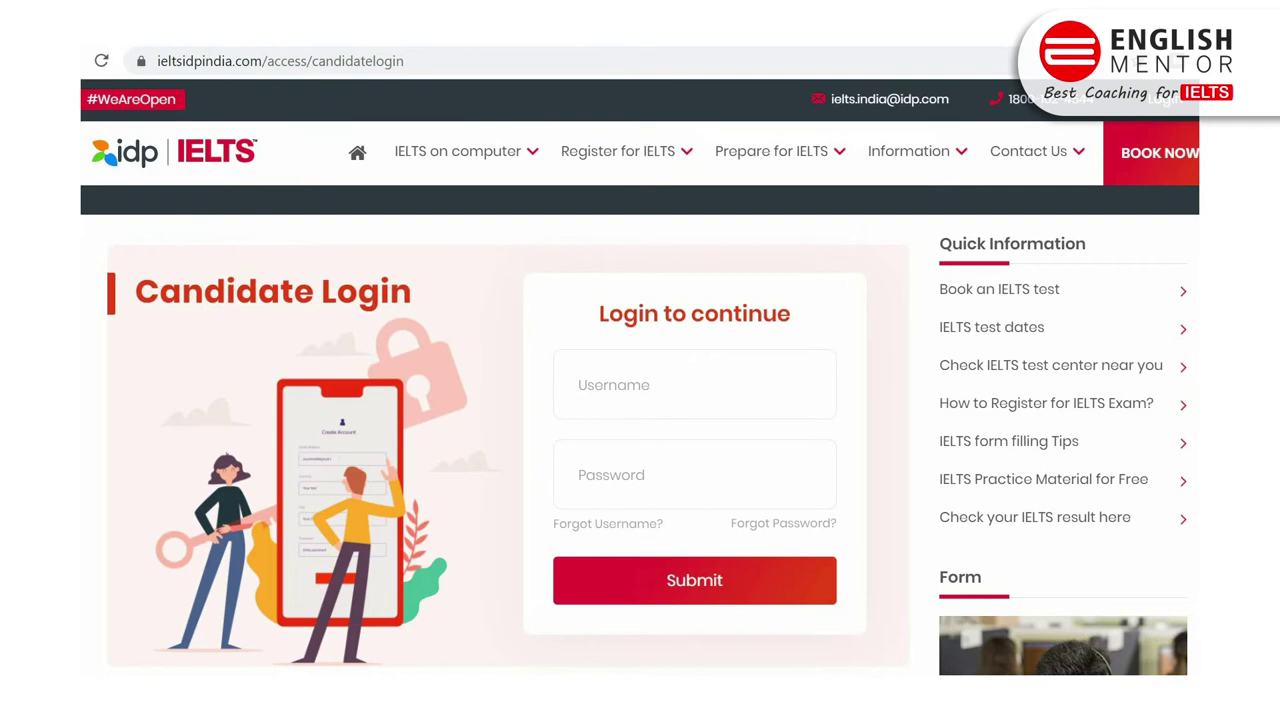
Step: Enter the candidate's username and password on the IDP Candidate Login page and submit
click(619, 387)
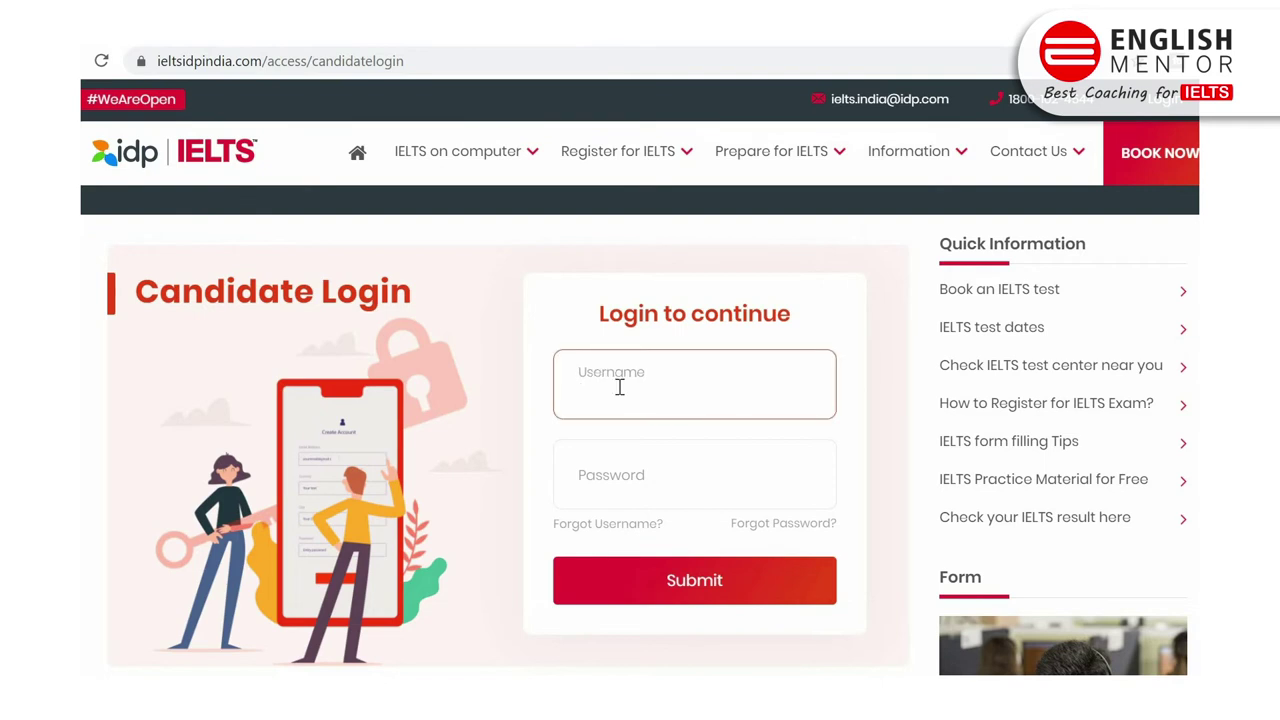
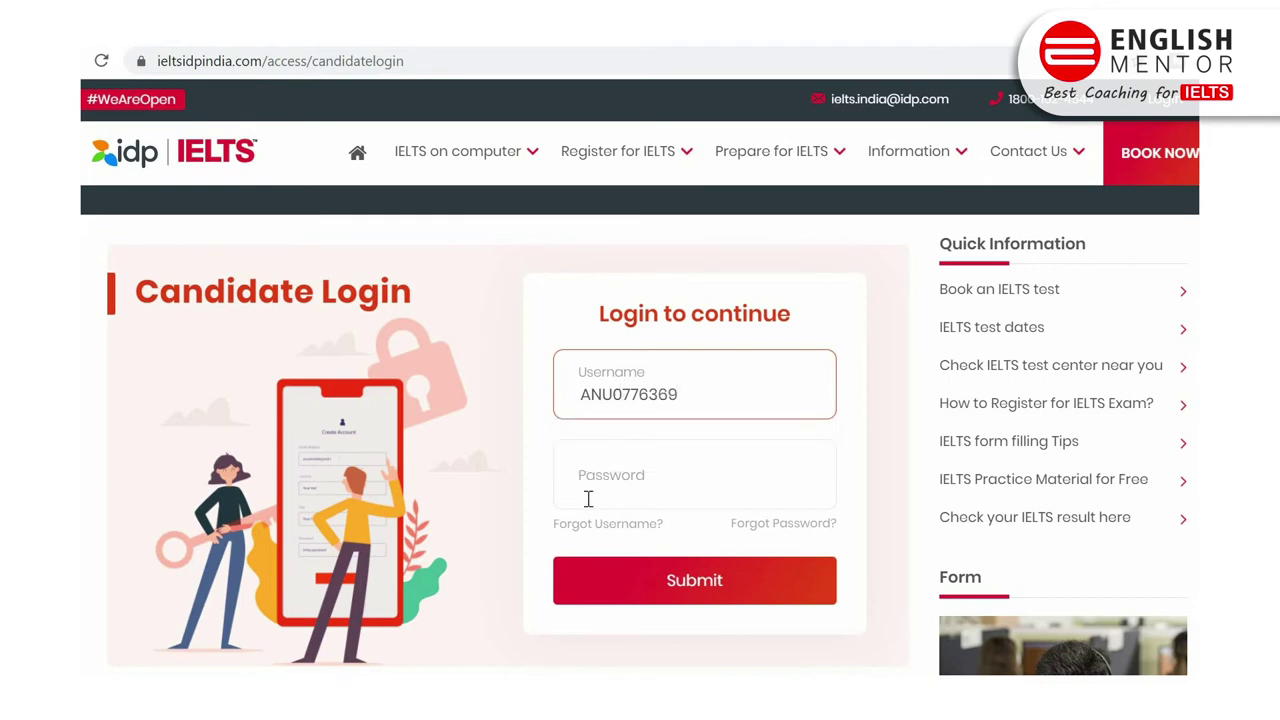
click(587, 482)
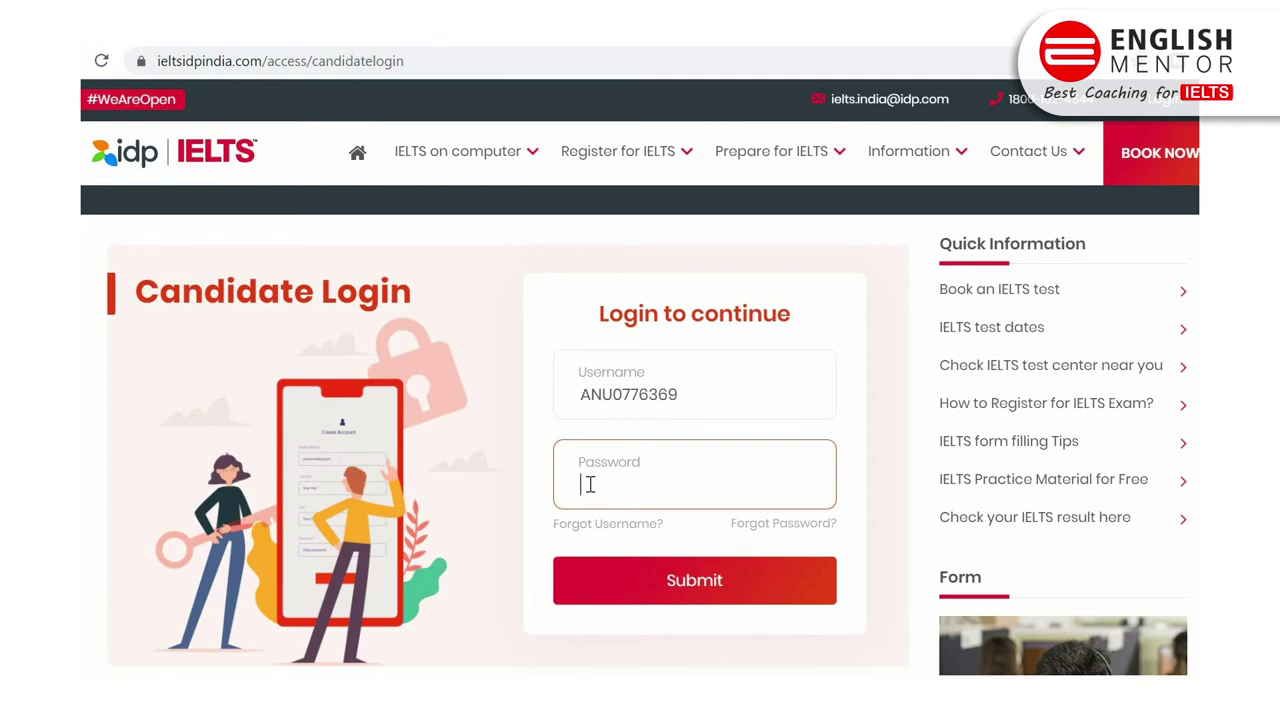
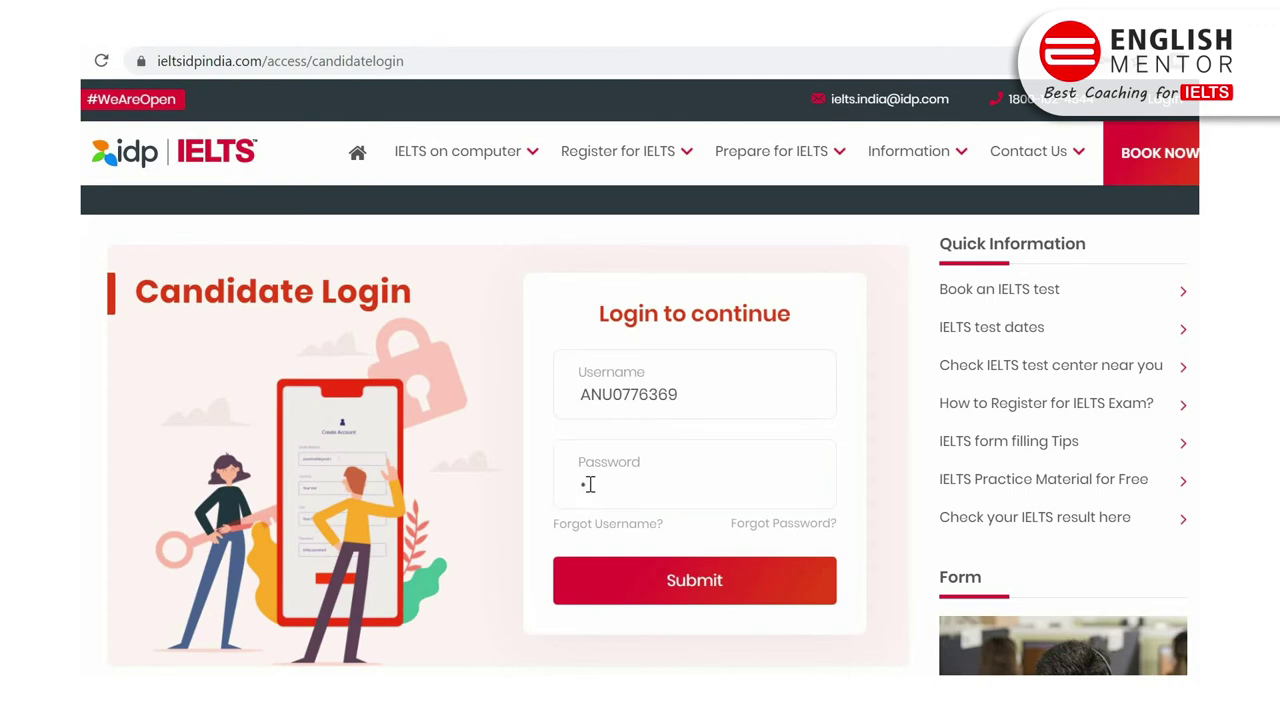
click(660, 580)
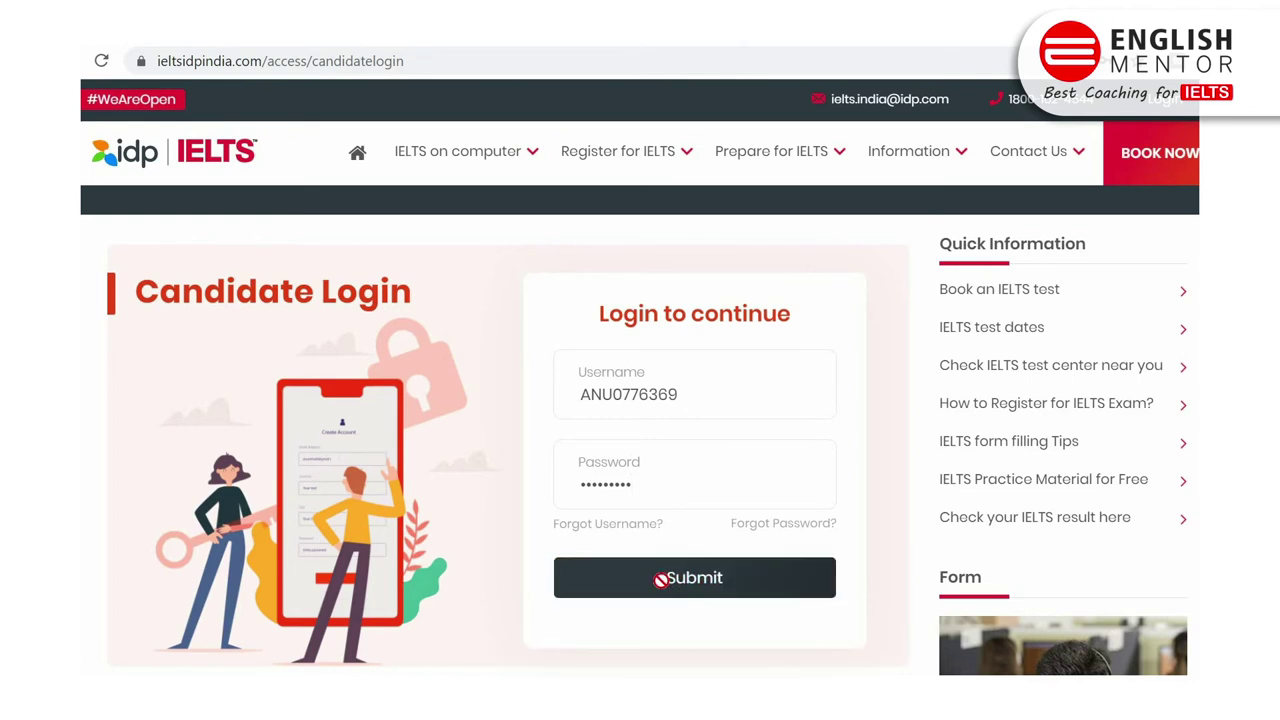
Step: Log in, close the overall band 6 results popup, and view the registered tests list
click(660, 580)
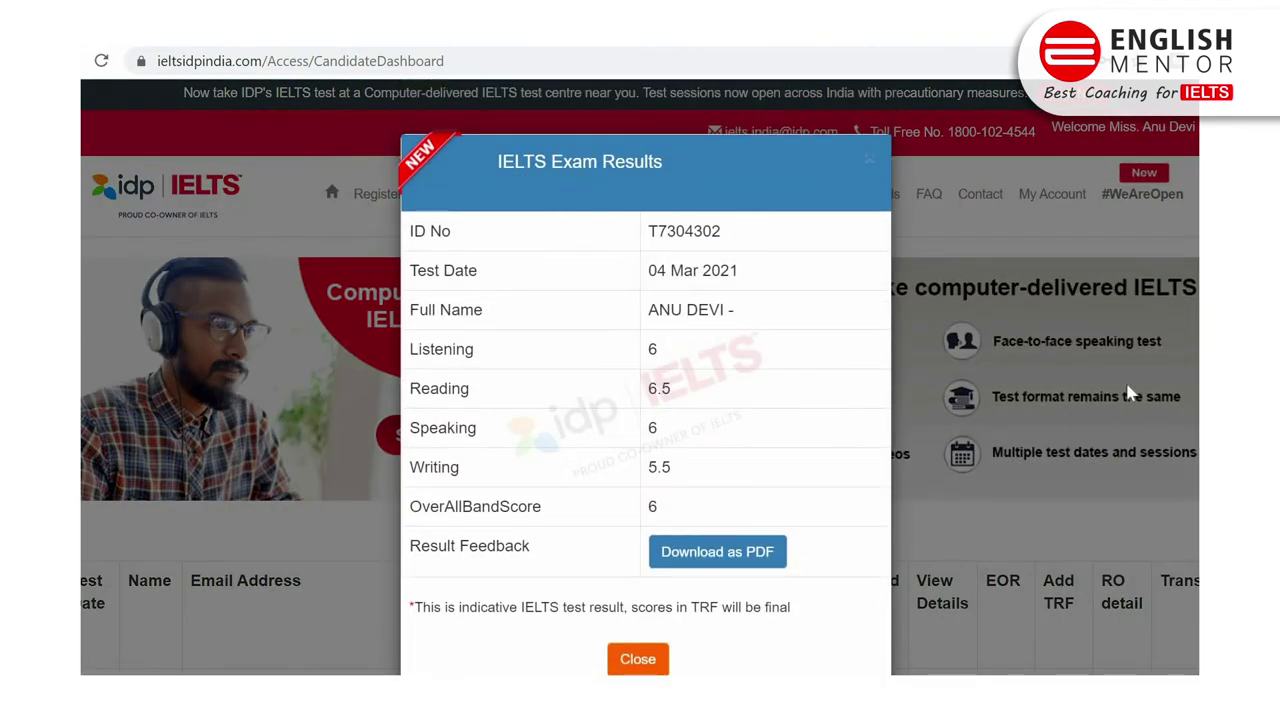
click(635, 660)
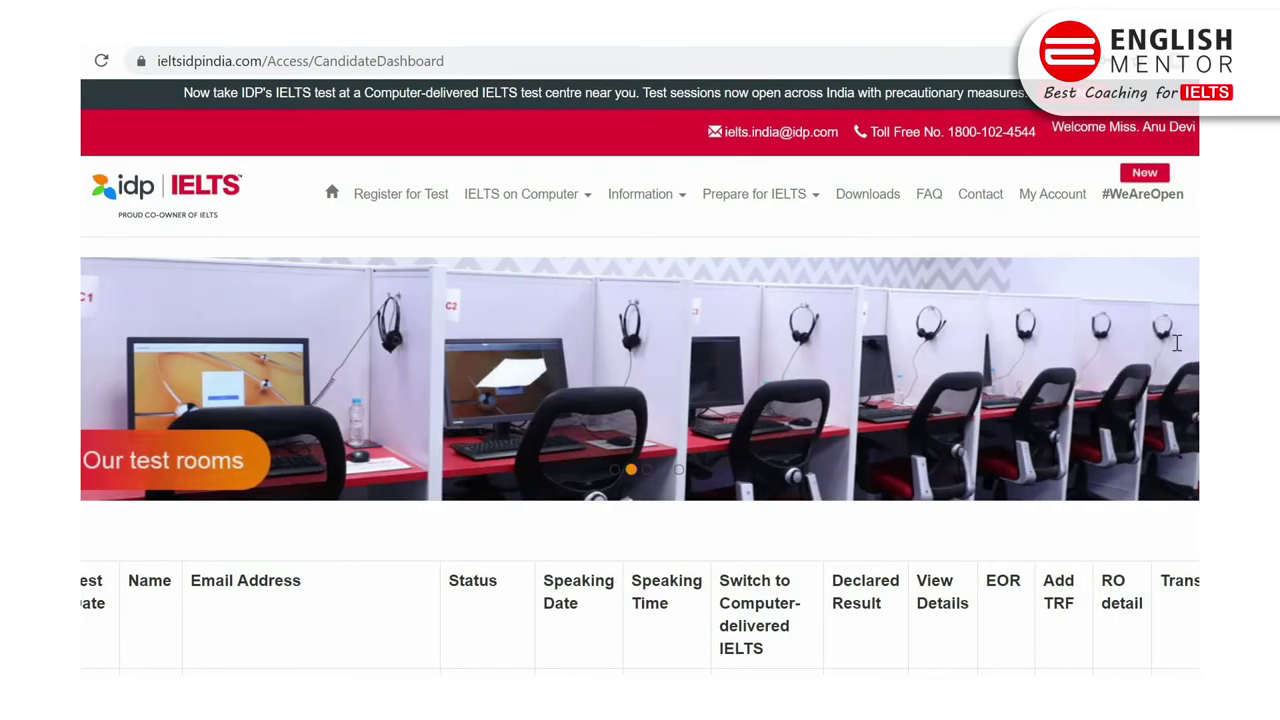
scroll(640, 377, down, 3)
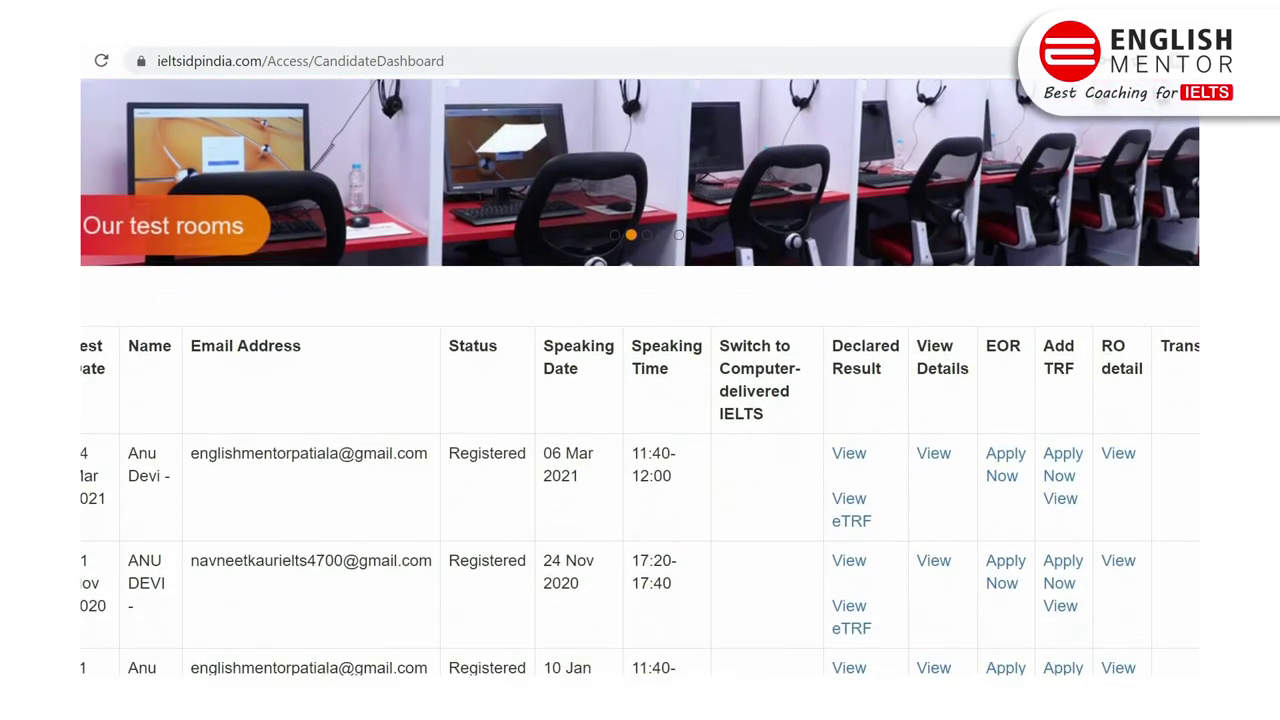